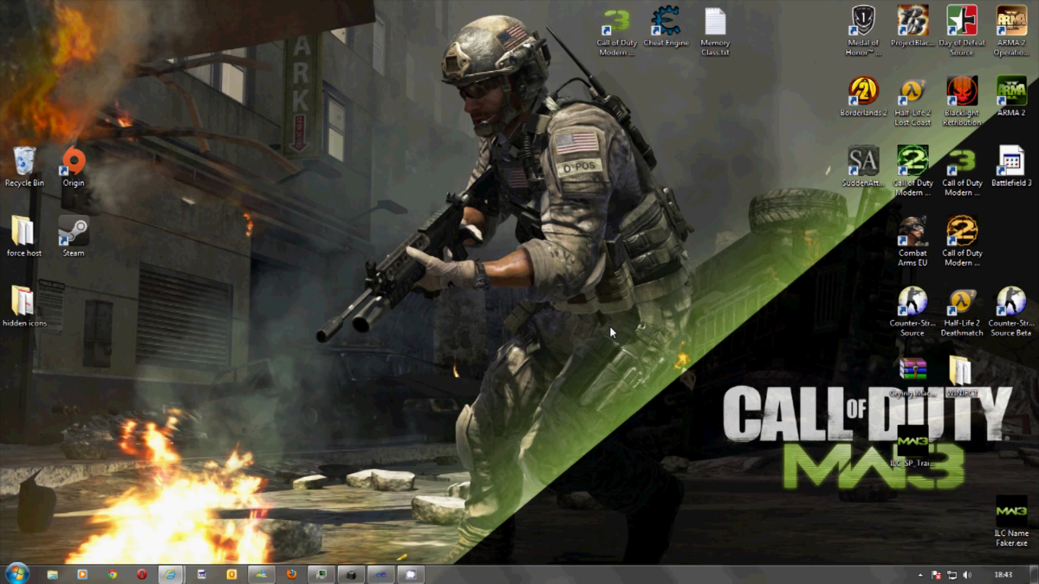
# Launch Cheat Engine and Call of Duty: Modern Warfare 3 Multiplayer from the desktop.
pyautogui.click(673, 28)
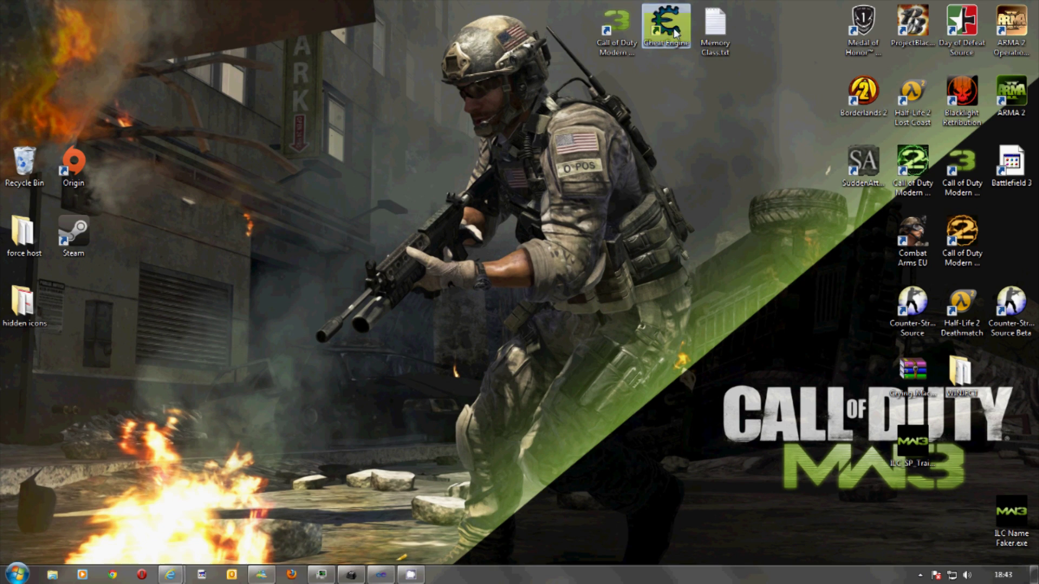
pyautogui.click(608, 27)
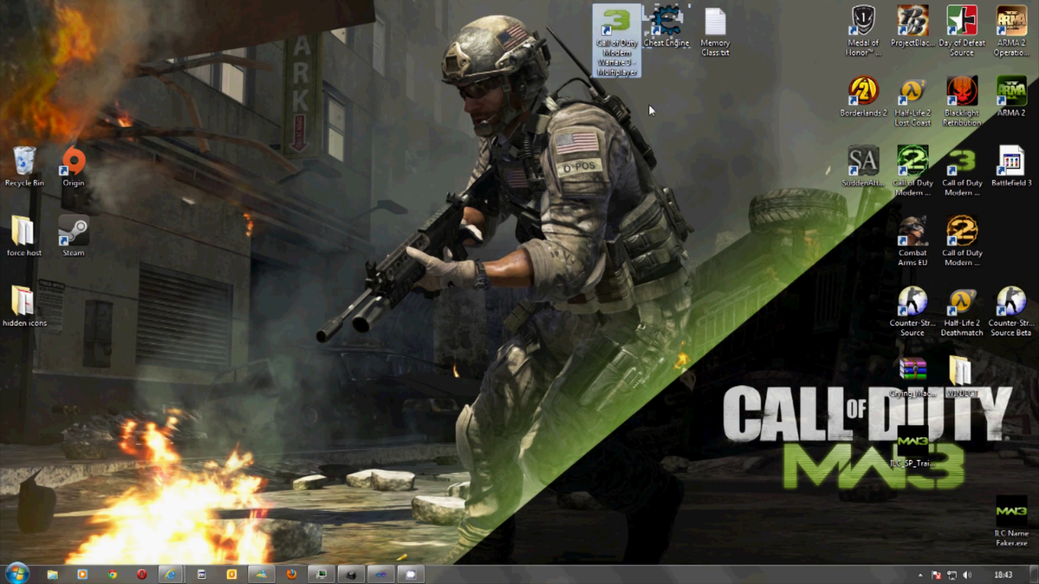
pyautogui.click(667, 22)
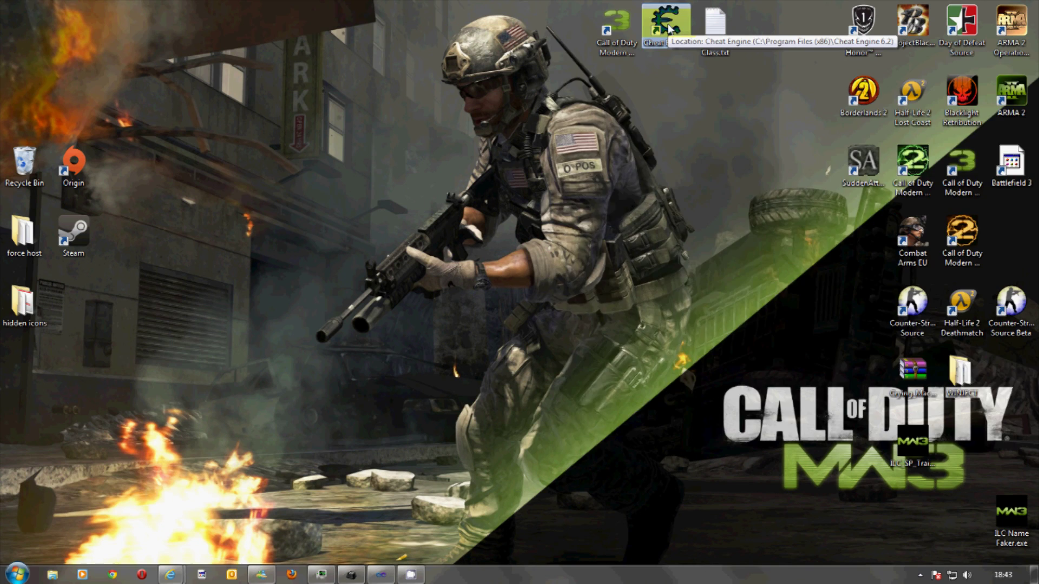
pyautogui.doubleClick(667, 23)
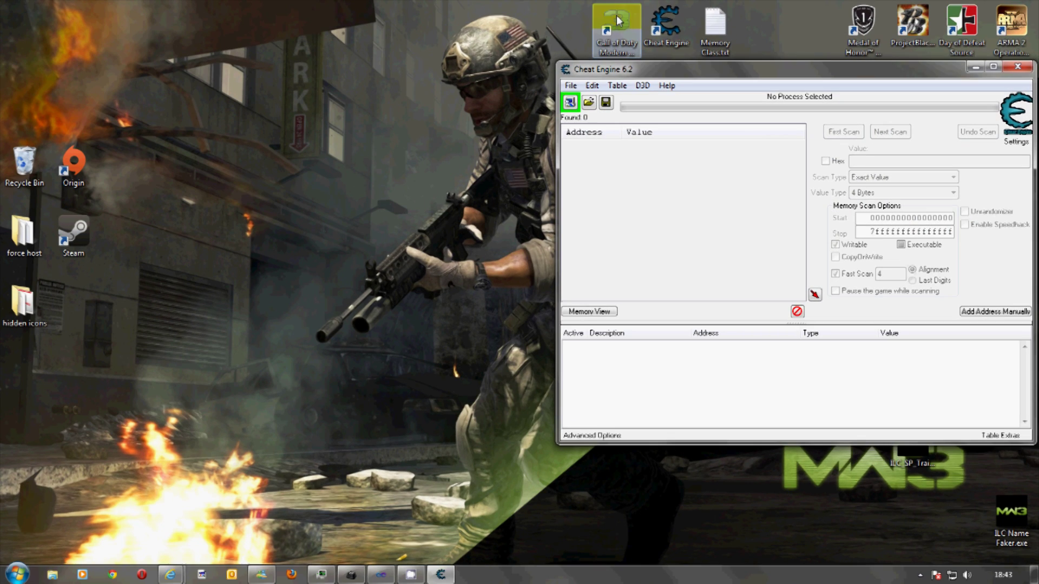
pyautogui.doubleClick(616, 19)
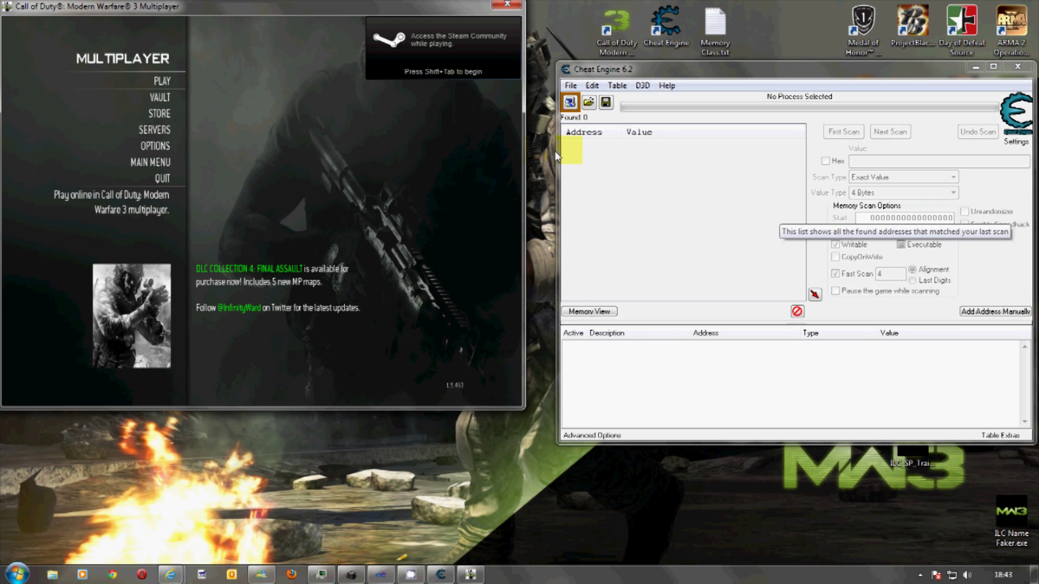
# Attach Cheat Engine to the running iw5mp.exe game process.
pyautogui.click(570, 102)
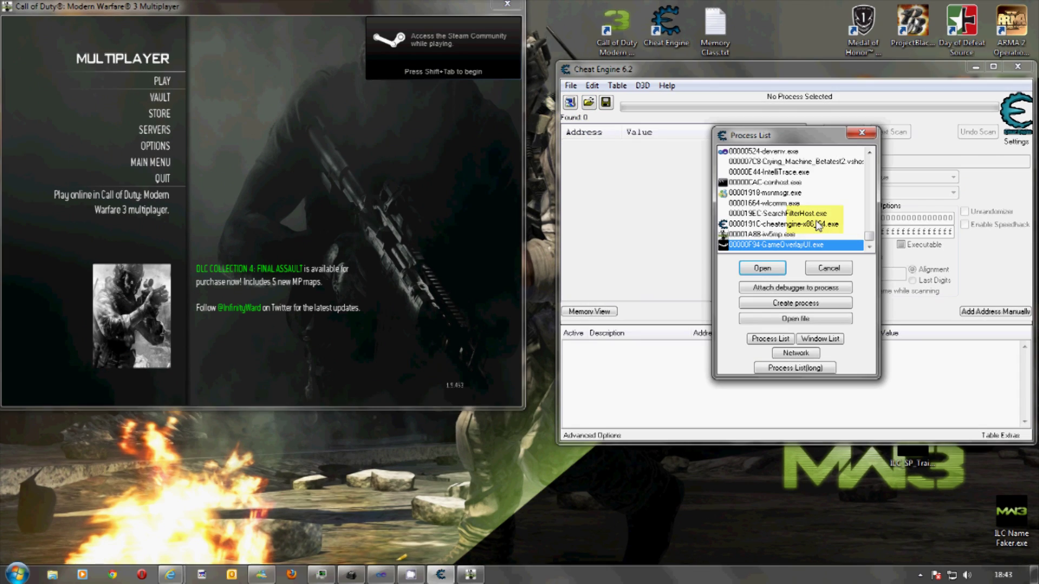
pyautogui.click(761, 234)
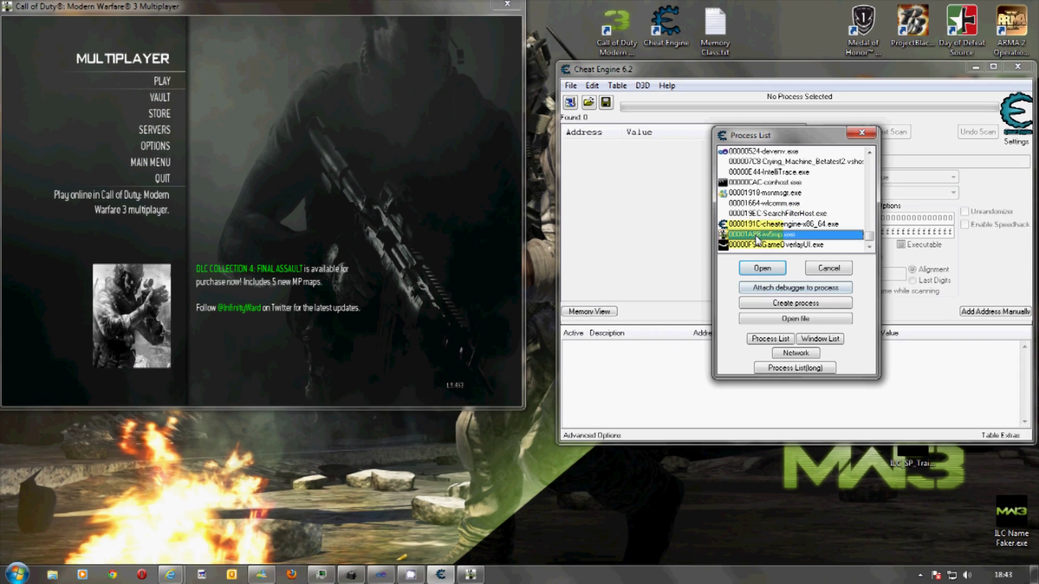
pyautogui.click(859, 135)
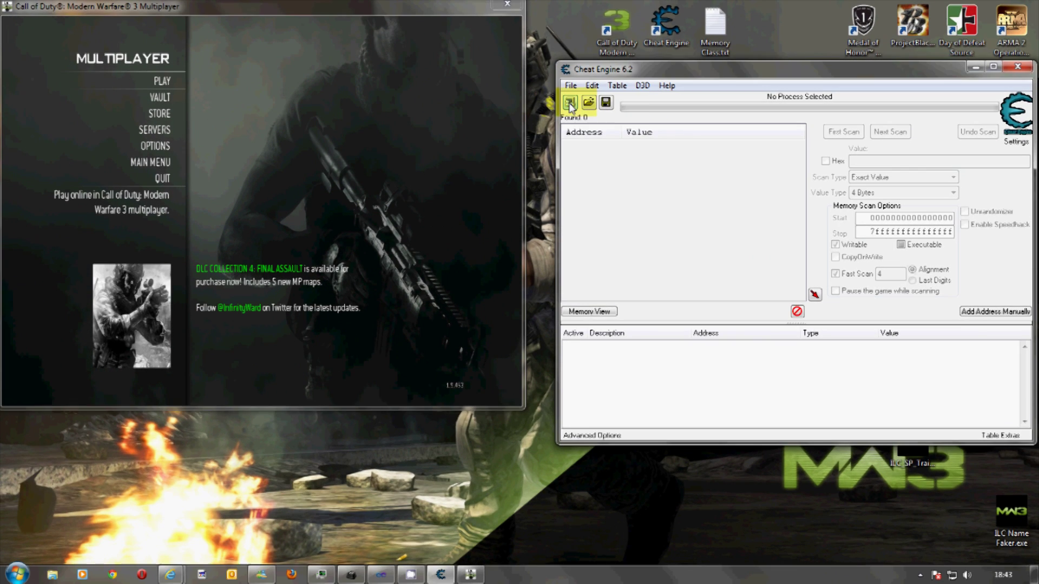
pyautogui.click(570, 103)
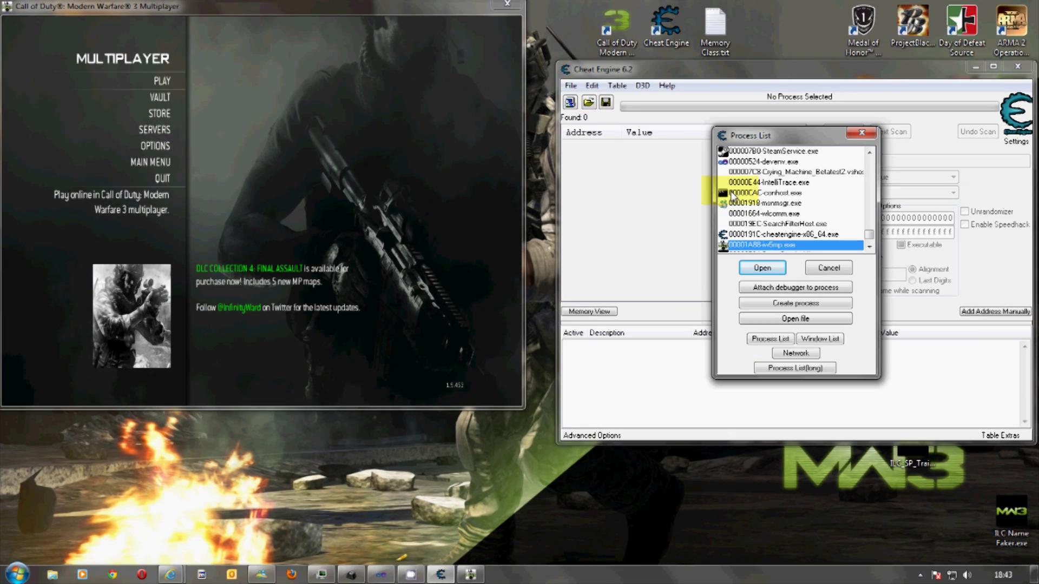
pyautogui.doubleClick(755, 249)
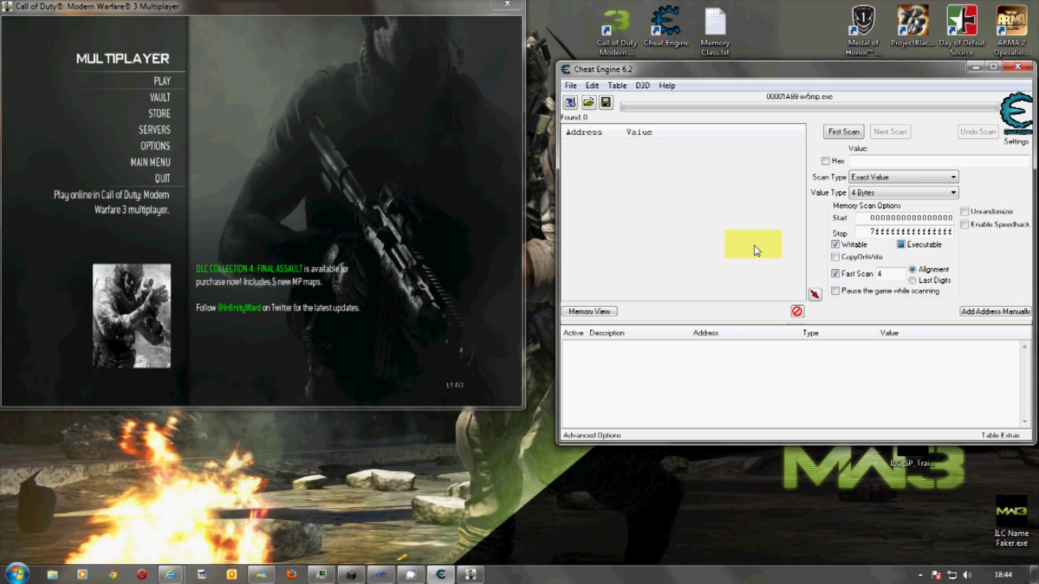
# In the Modern Warfare 3 window, go online and open the Standard Playlists for finding a game.
pyautogui.click(147, 95)
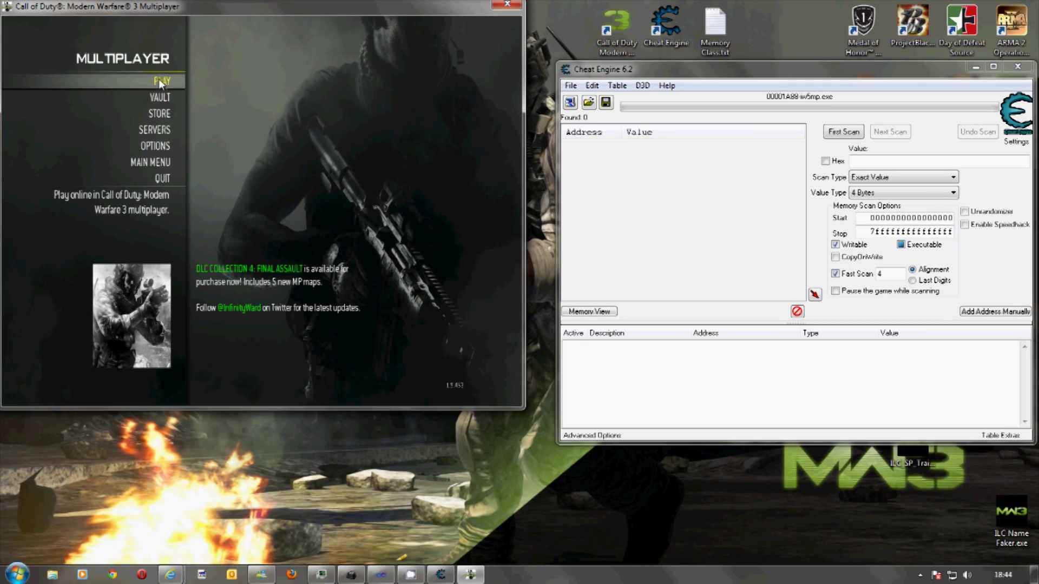
pyautogui.click(158, 80)
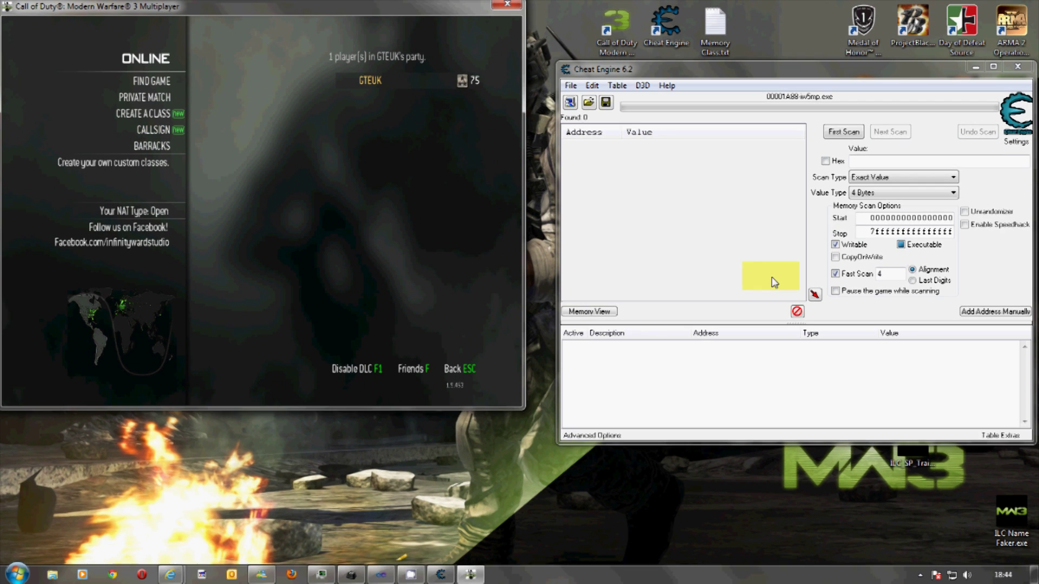
pyautogui.click(151, 81)
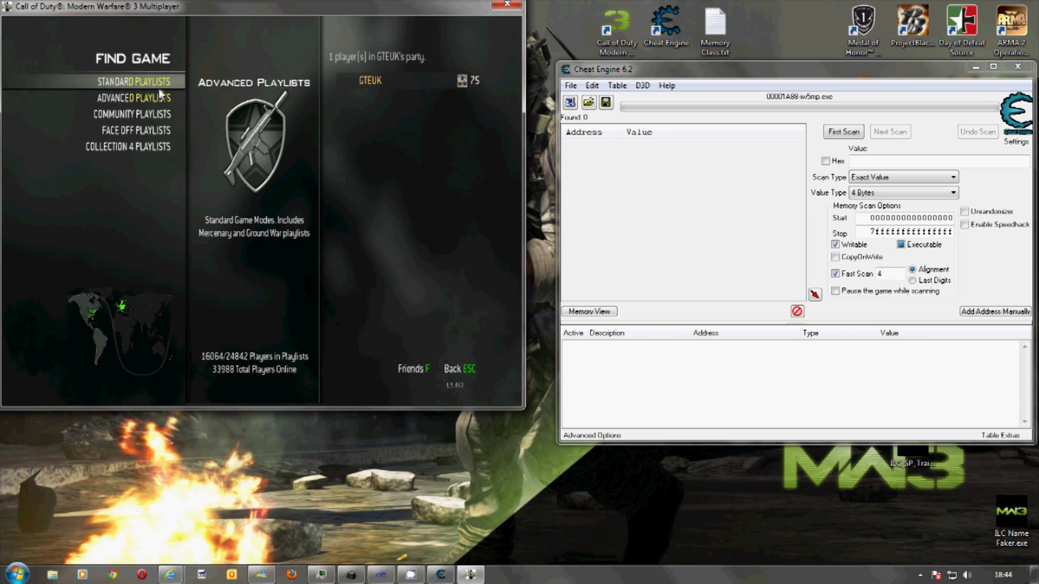
pyautogui.click(161, 92)
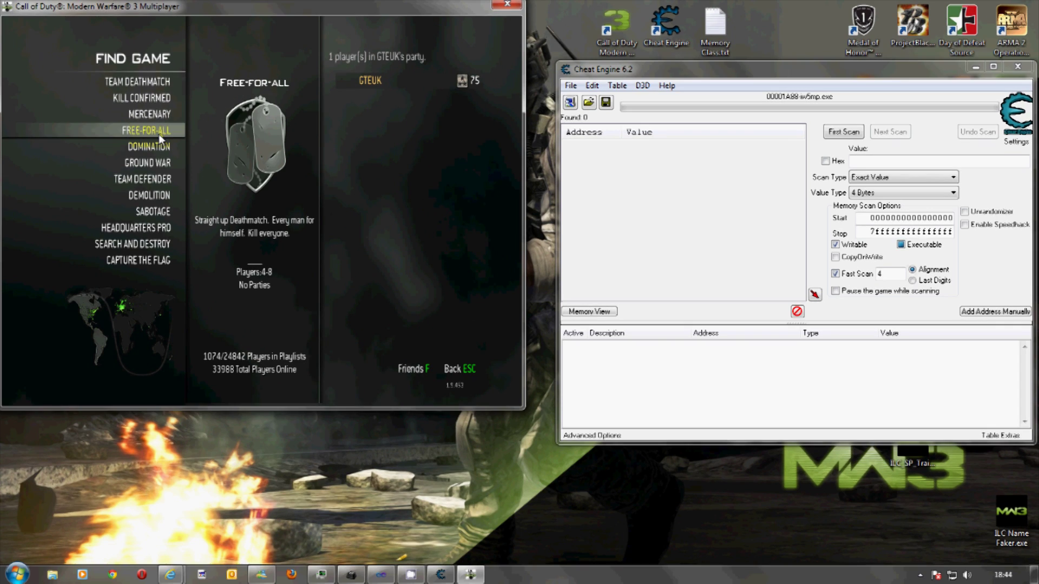
# Enter a Free-for-All lobby and run a first Cheat Engine scan for the exact 4-byte value 4.
pyautogui.click(814, 199)
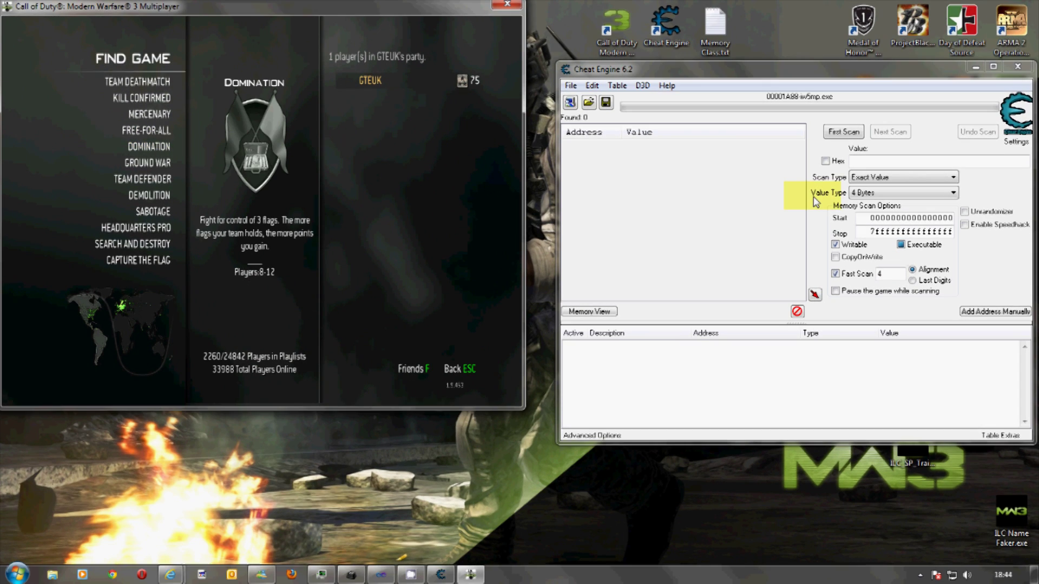
pyautogui.click(860, 162)
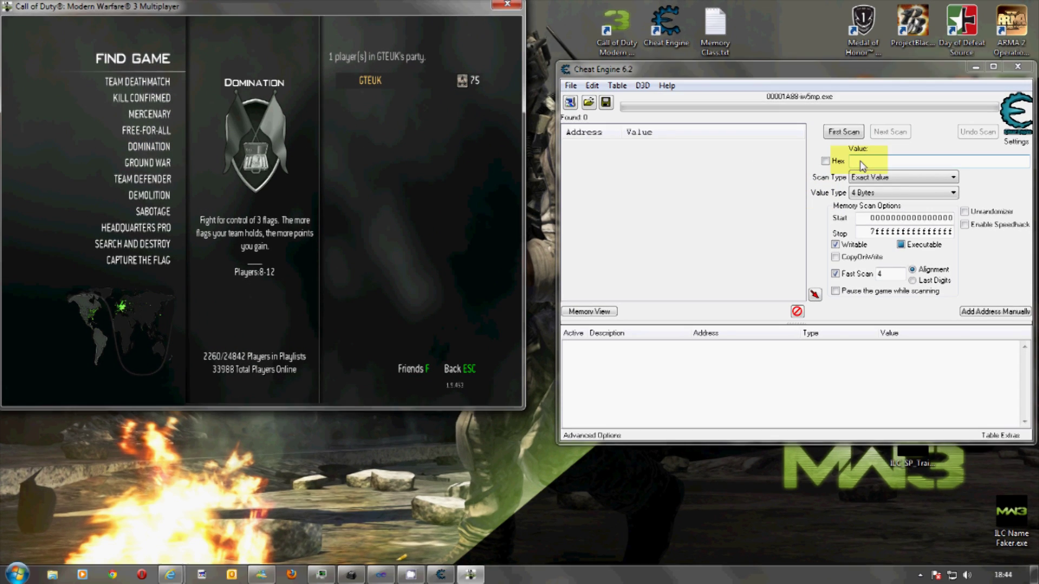
pyautogui.write('4')
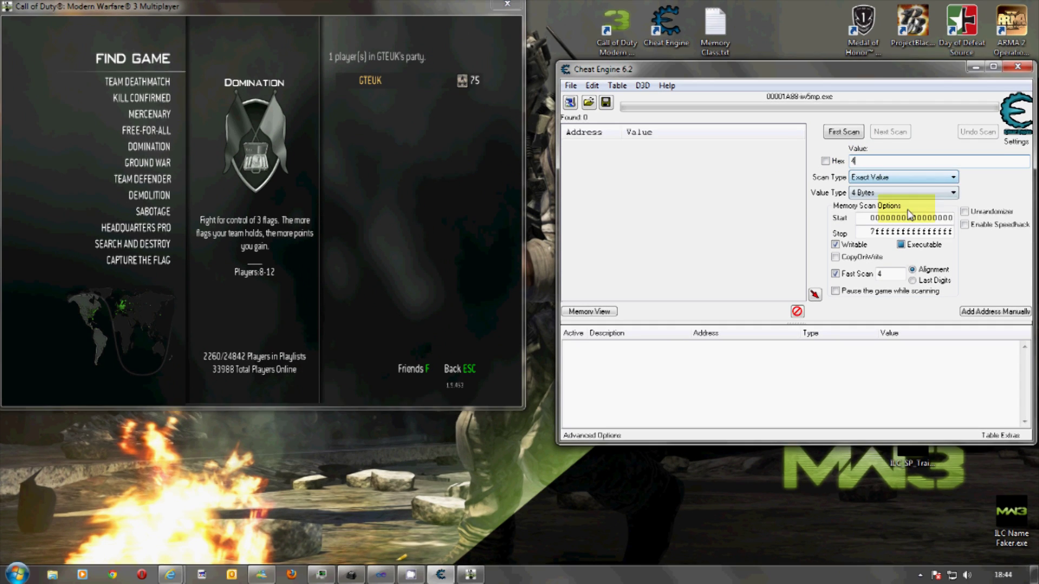
pyautogui.click(156, 130)
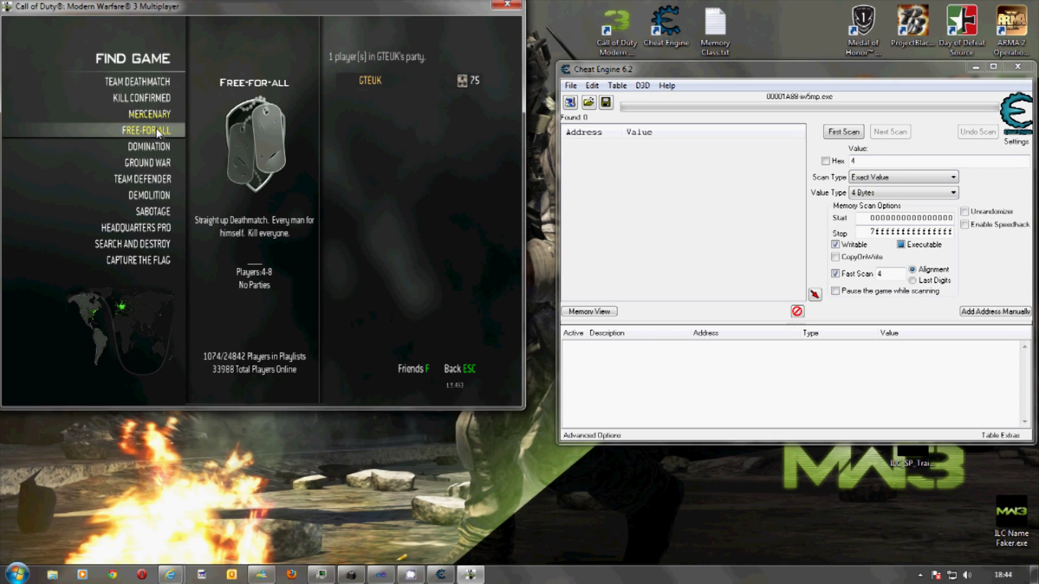
pyautogui.click(844, 131)
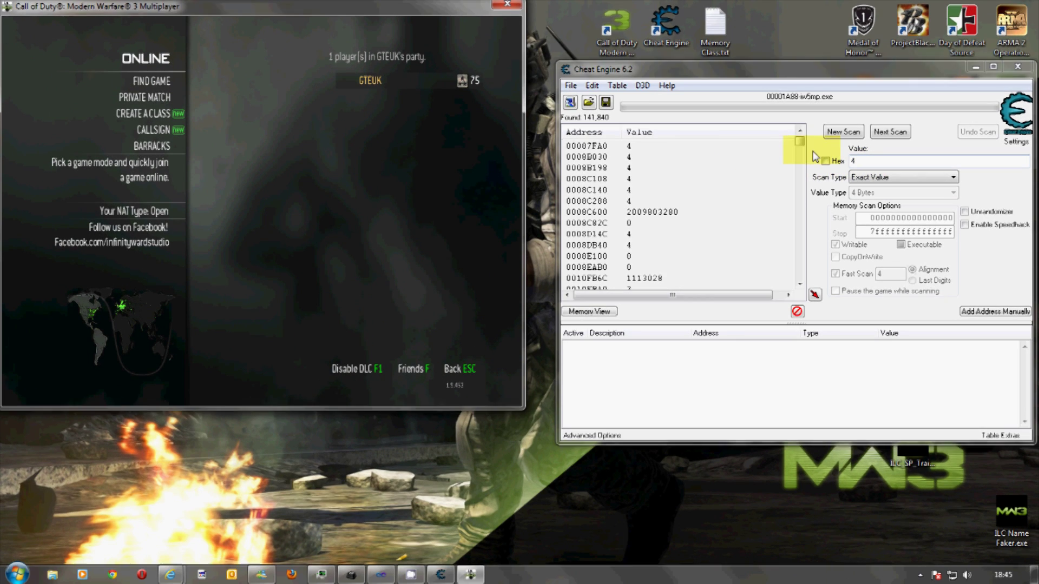
# Enter a Capture the Flag lobby from the standard playlists and narrow the scan results to the value 8.
pyautogui.moveTo(799, 141); pyautogui.dragTo(839, 132)
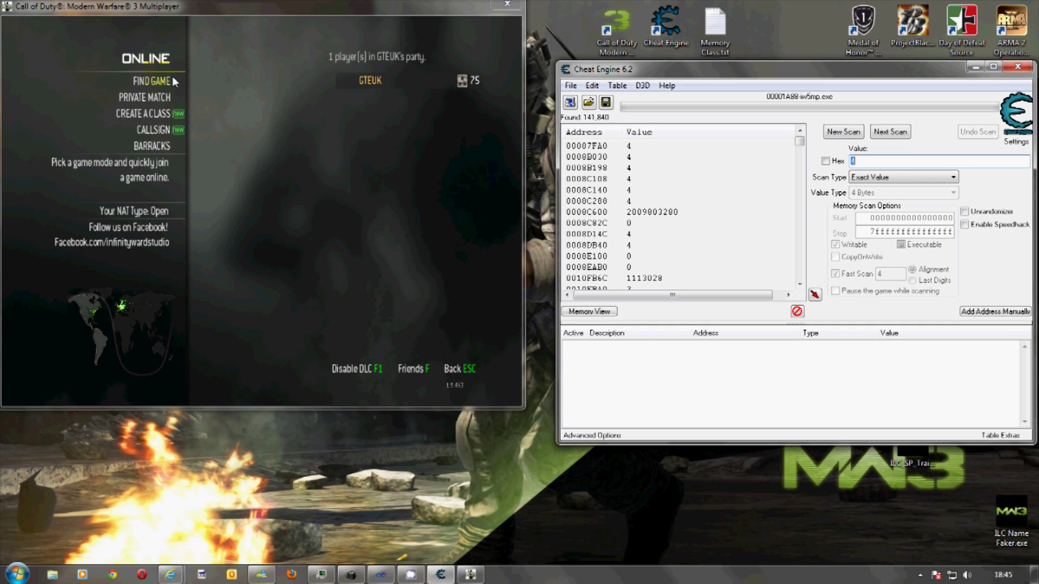
pyautogui.write('8')
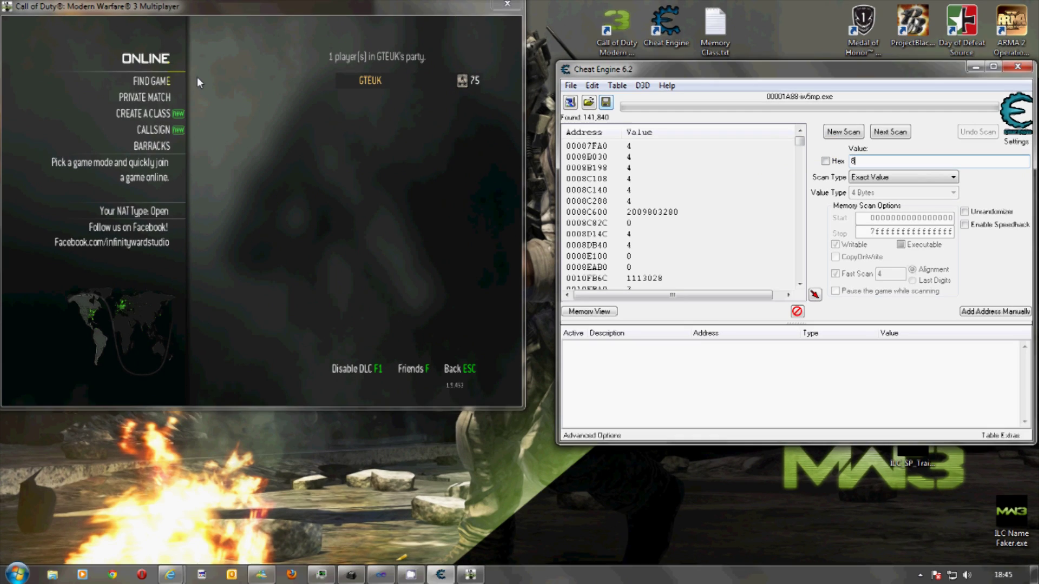
pyautogui.click(158, 79)
pyautogui.click(161, 83)
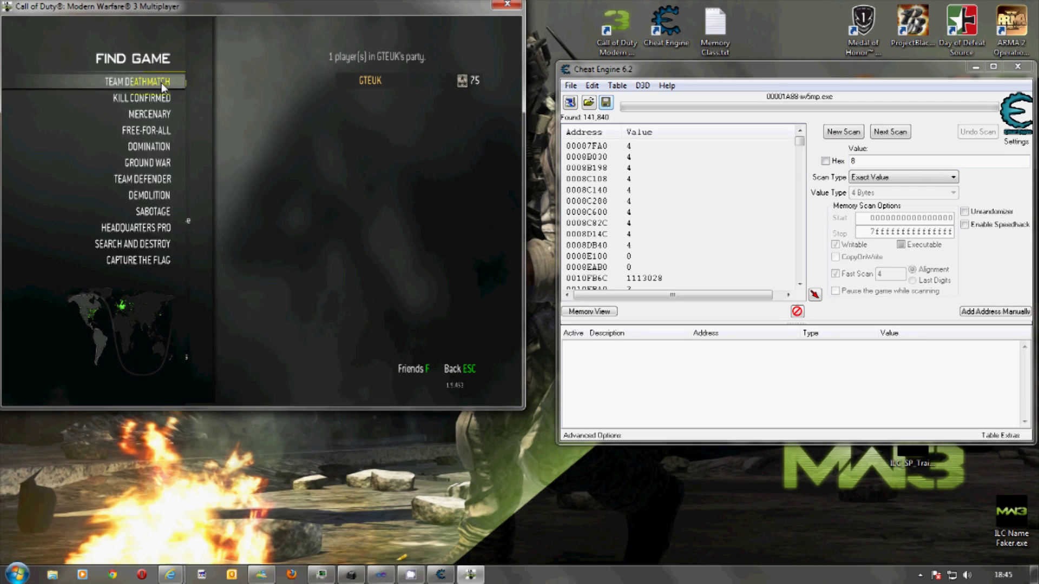
pyautogui.press('Escape')
pyautogui.click(161, 83)
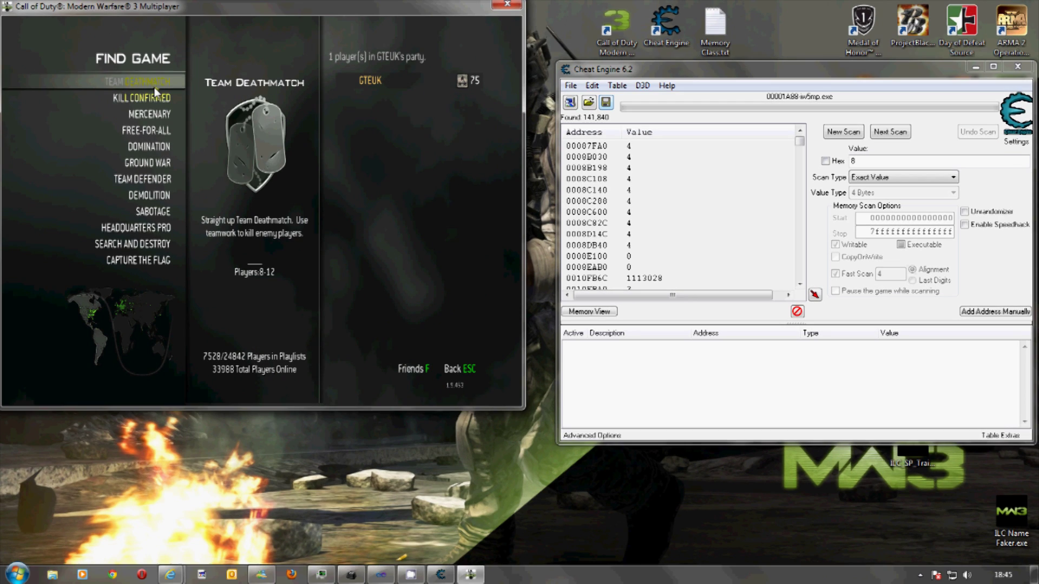
pyautogui.click(142, 260)
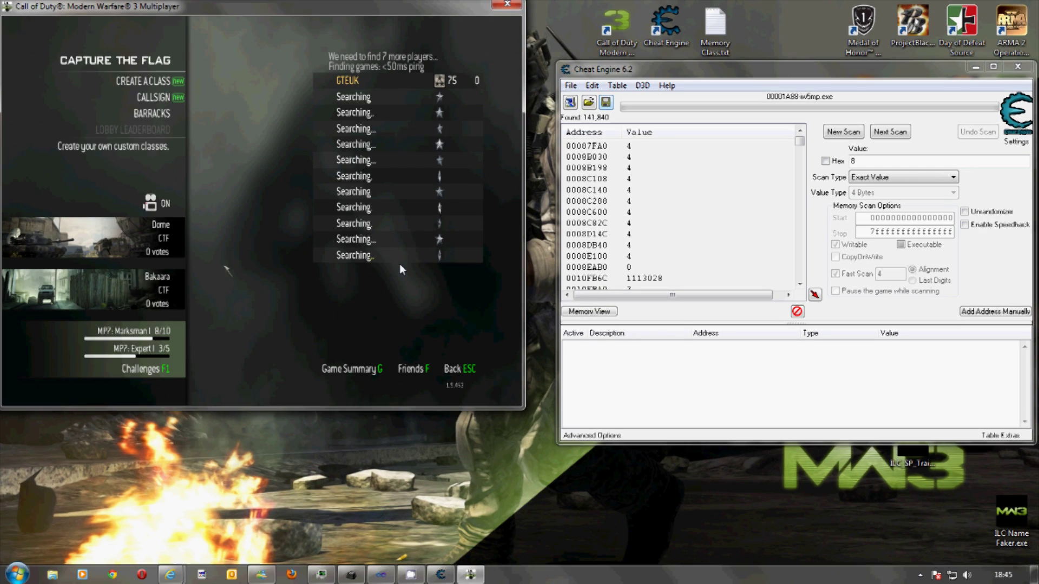
pyautogui.click(890, 131)
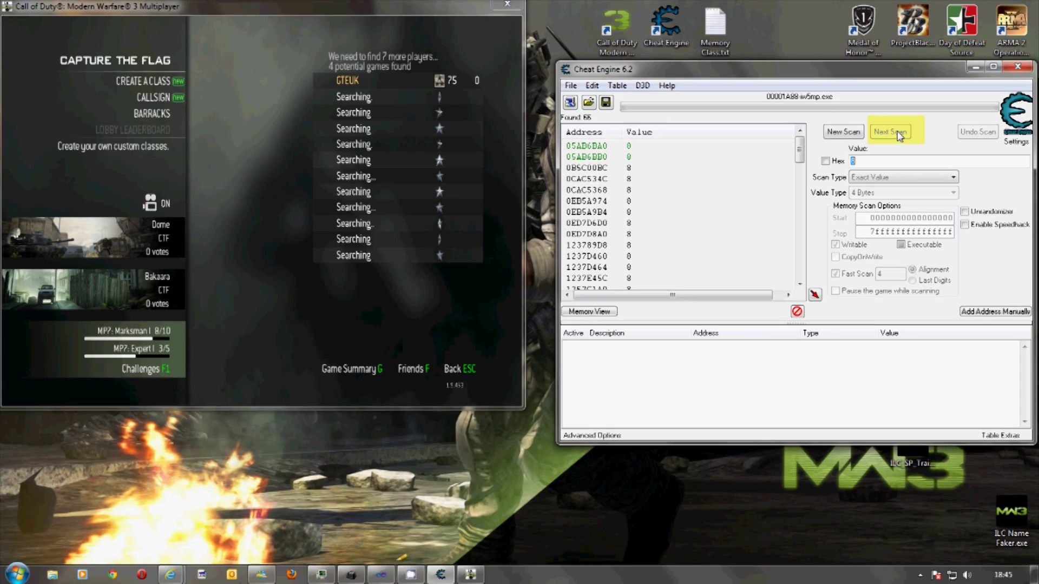
# Leave the Capture the Flag lobby in the game and reopen the Find Game playlist choices.
pyautogui.click(763, 191)
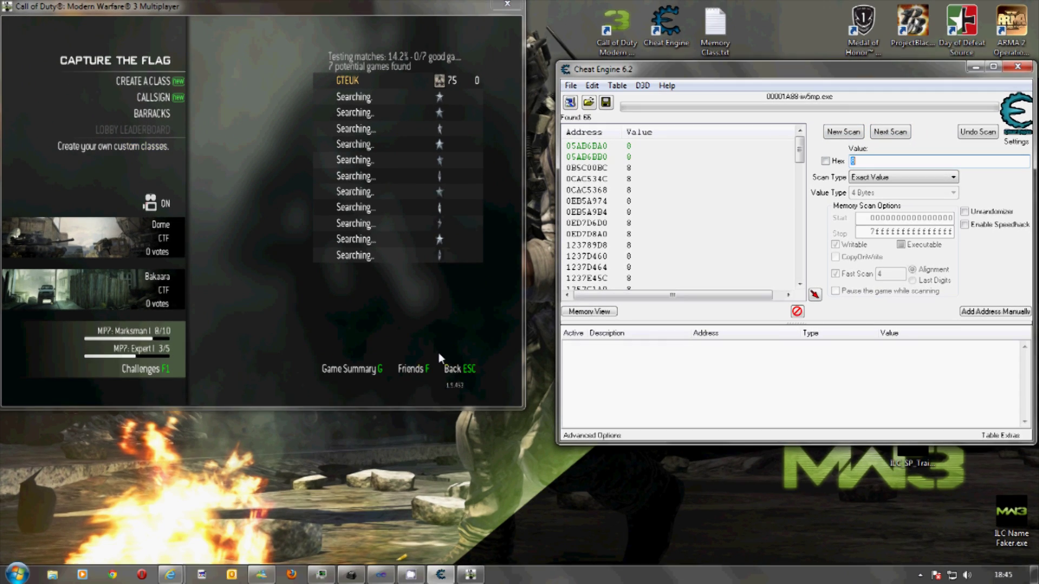
pyautogui.click(454, 369)
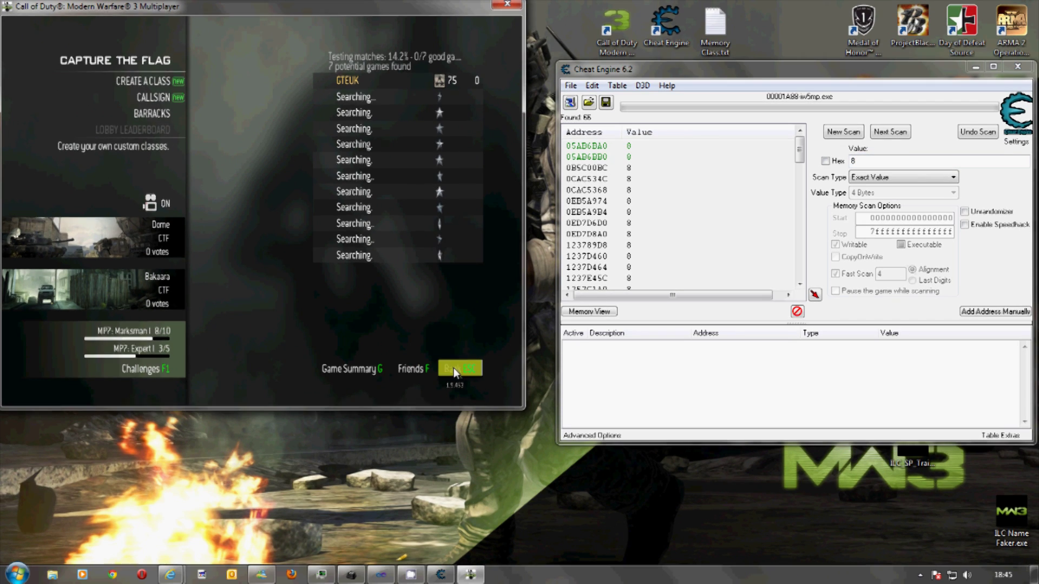
pyautogui.click(453, 368)
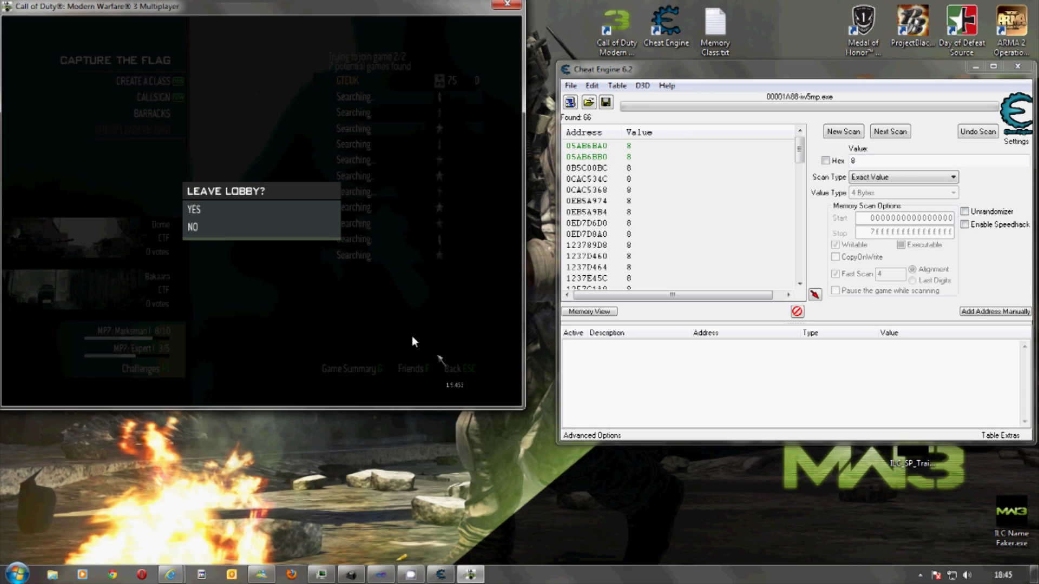
pyautogui.click(197, 210)
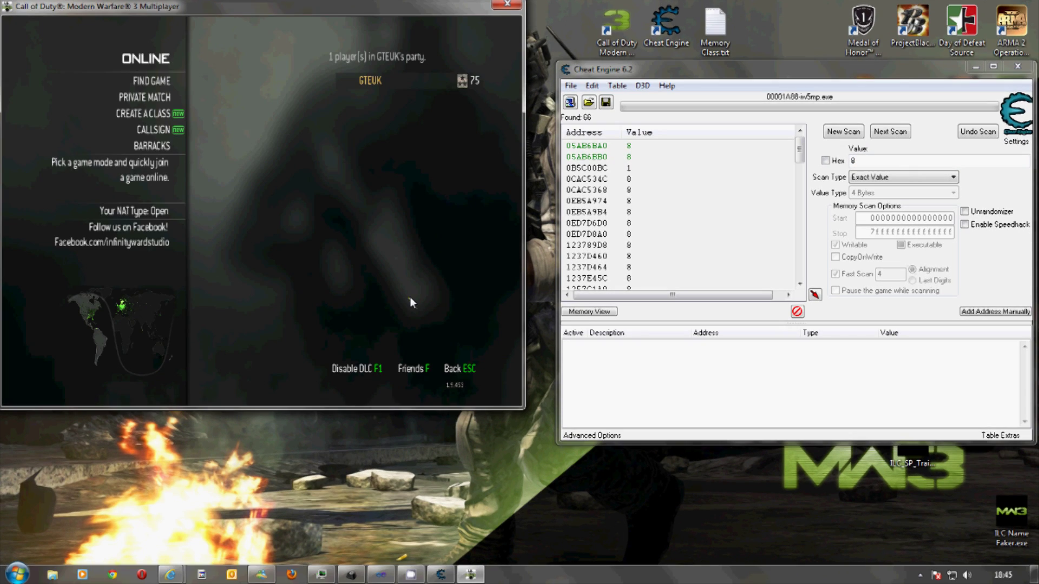
pyautogui.click(159, 82)
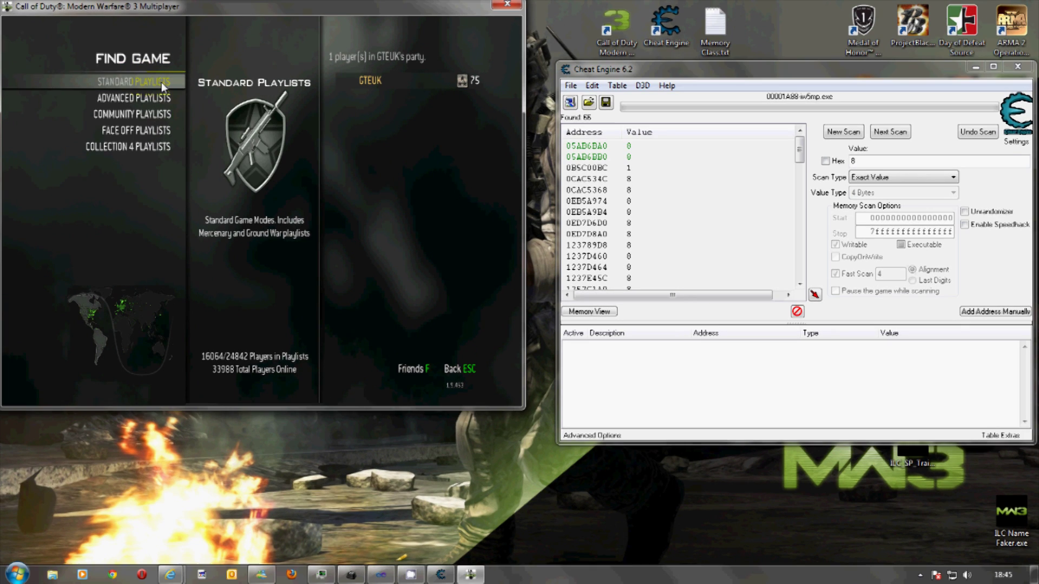
# Enter a Free-for-All lobby again and narrow the existing Cheat Engine results to the value 4.
pyautogui.click(790, 160)
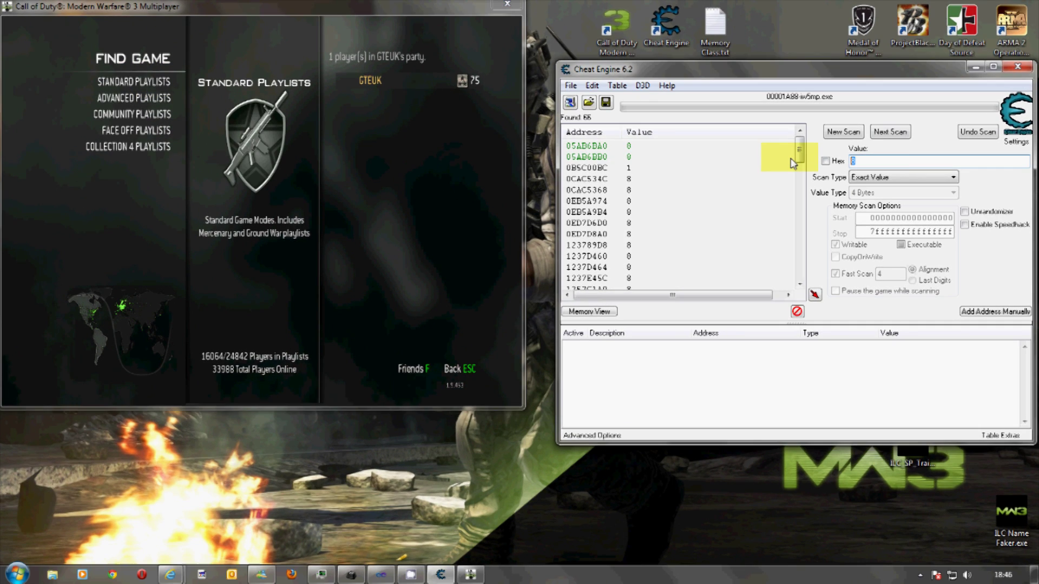
pyautogui.write('4')
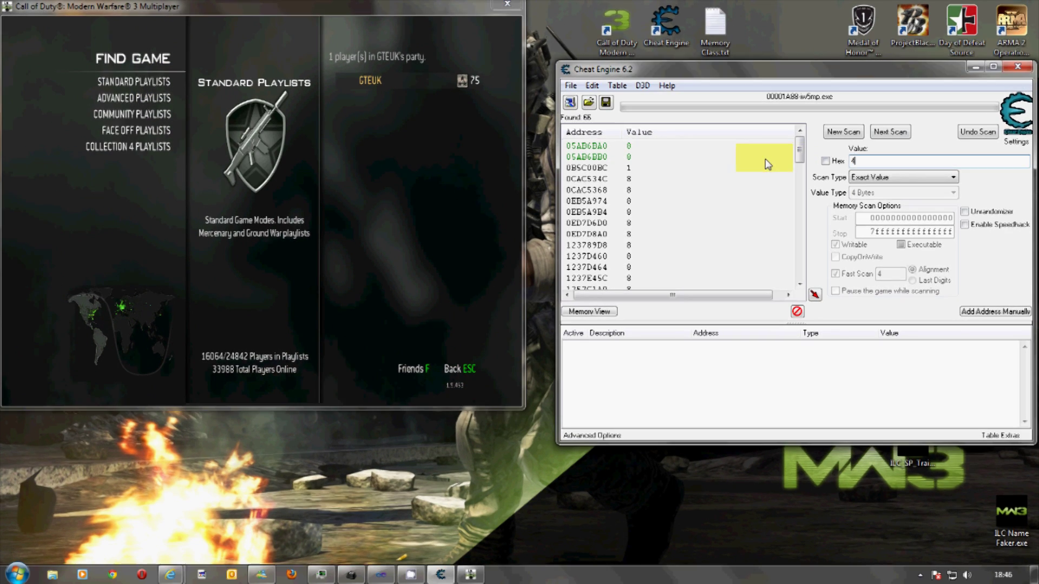
pyautogui.click(155, 100)
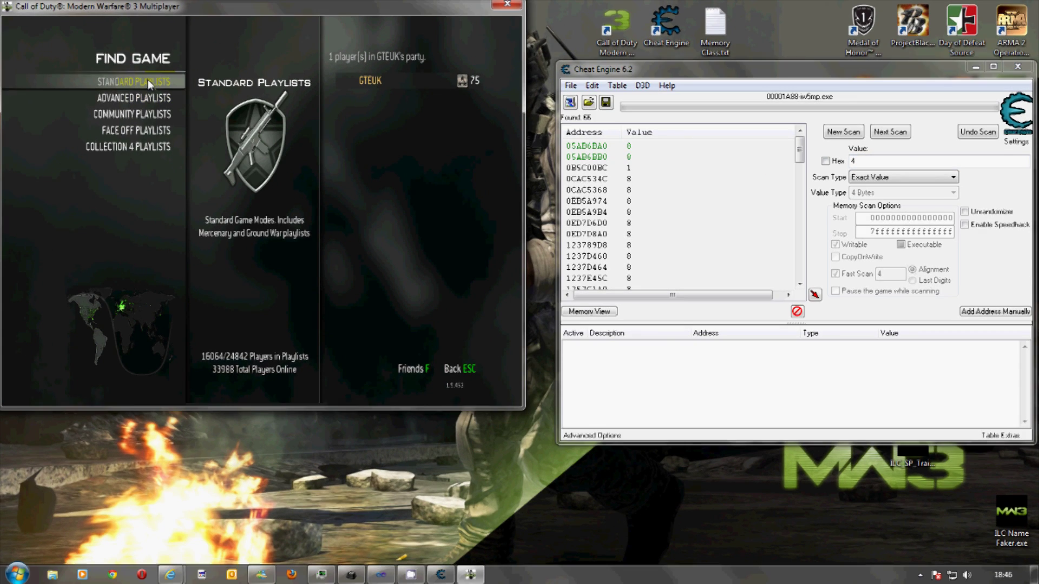
pyautogui.click(155, 98)
pyautogui.click(159, 108)
pyautogui.click(847, 86)
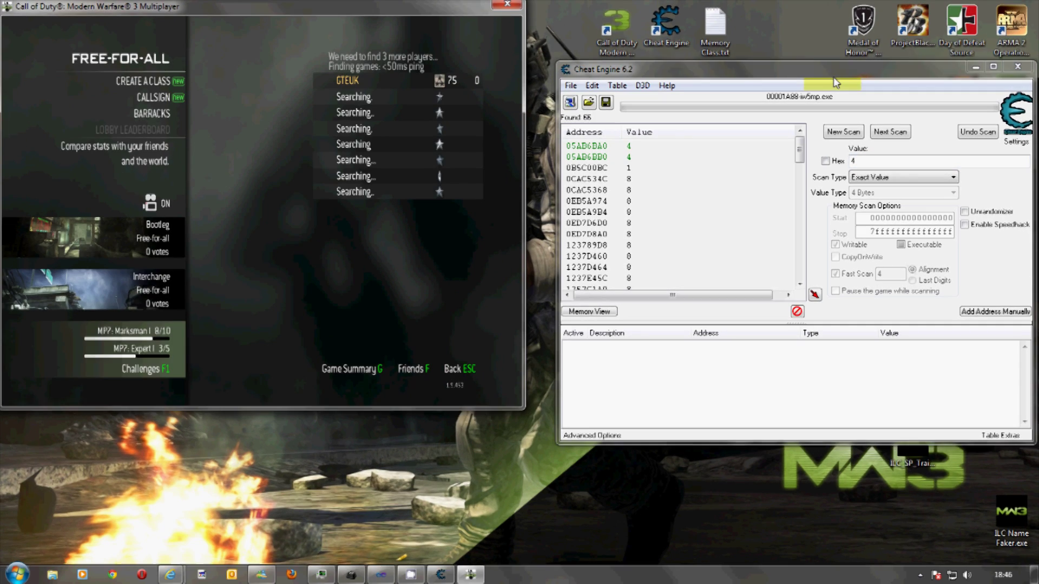
pyautogui.press('Return')
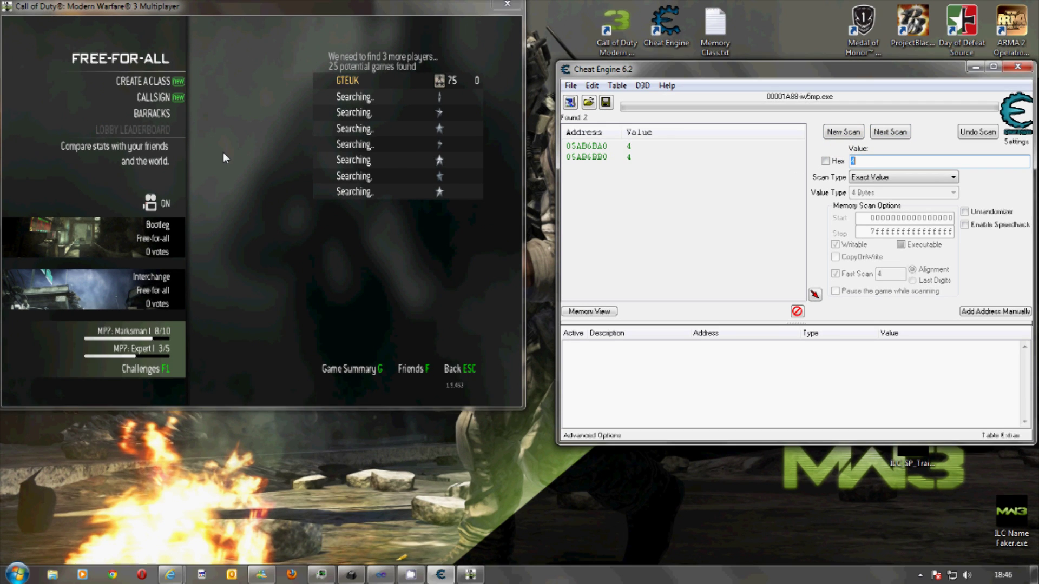
# Leave the Free-for-All lobby in the game and return to the Online menu.
pyautogui.click(452, 368)
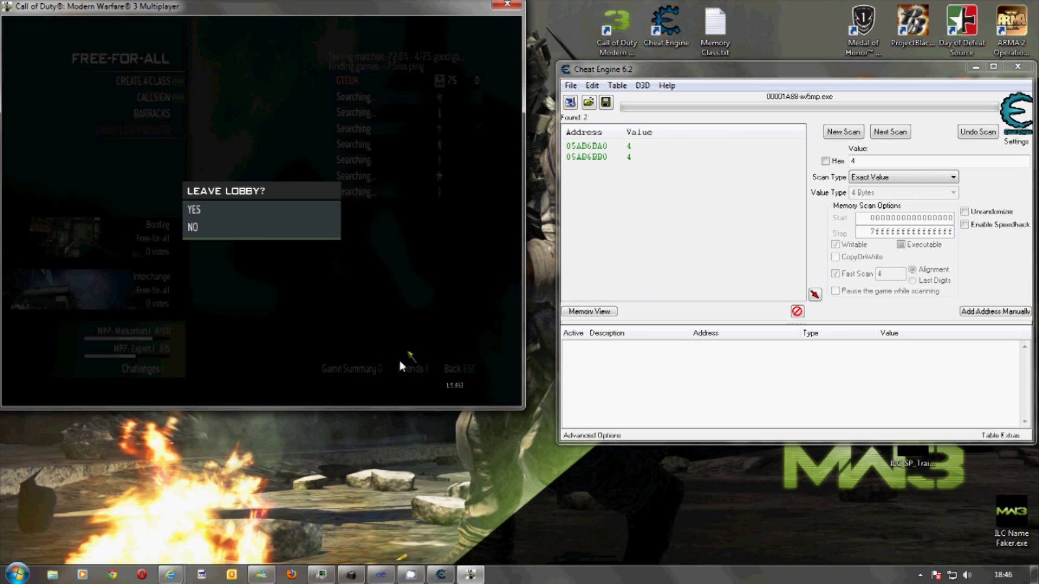
pyautogui.click(234, 205)
pyautogui.click(668, 216)
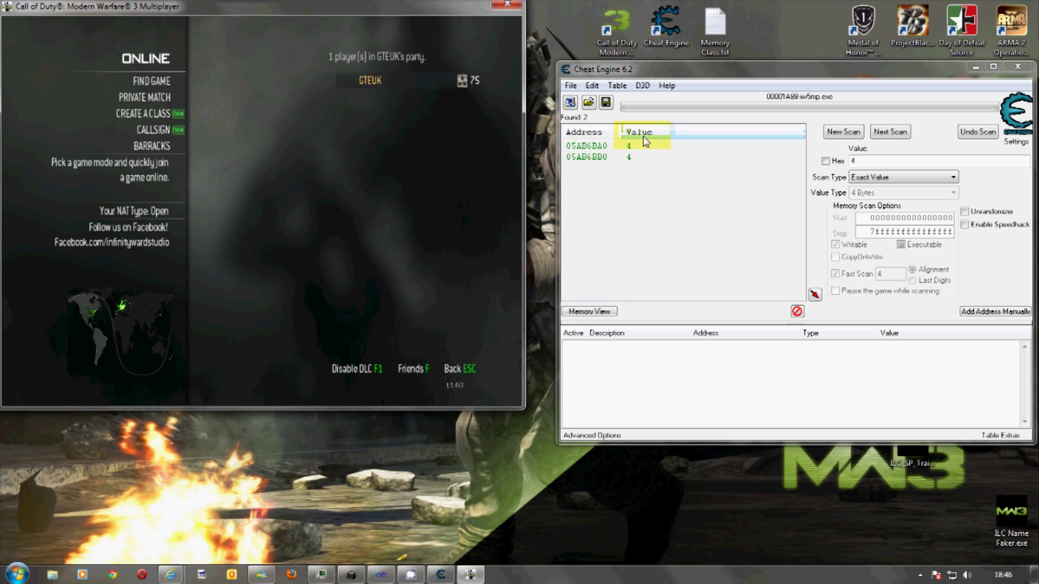
pyautogui.click(670, 219)
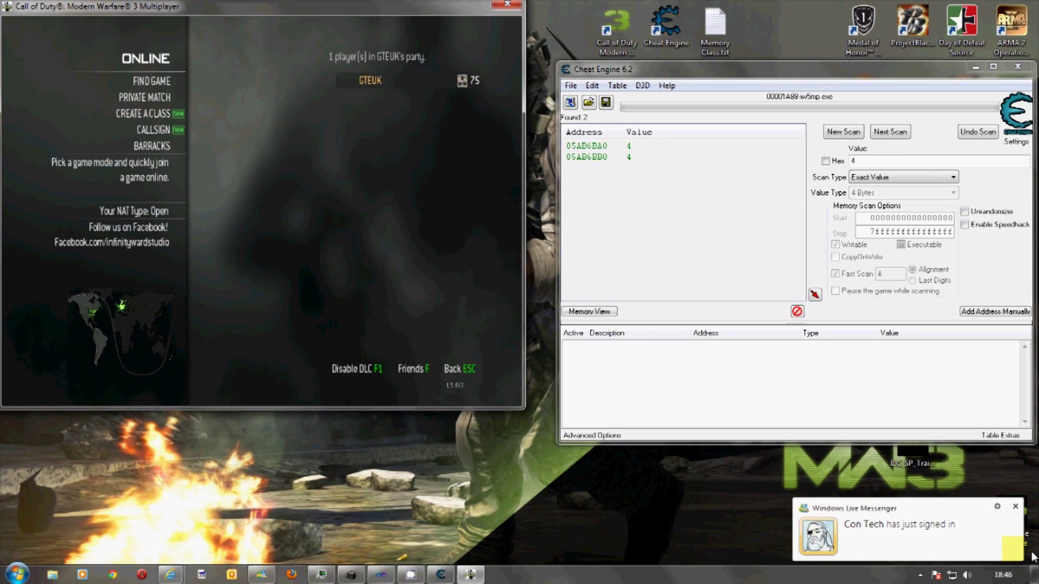
# Add both found addresses, 05AB6BB0 and 05AB6BA0, to the Cheat Engine address list.
pyautogui.click(598, 158)
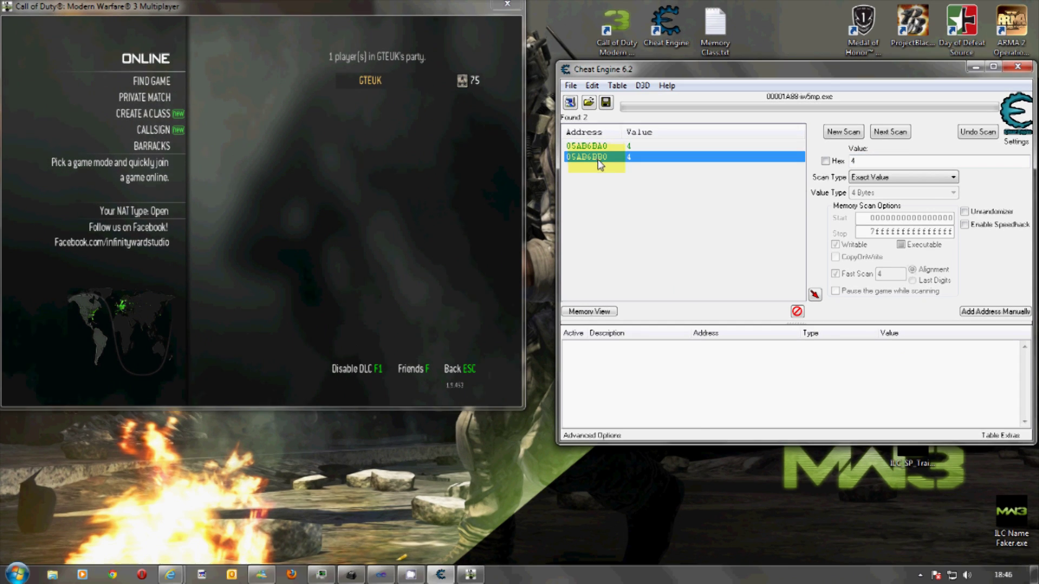
pyautogui.doubleClick(598, 158)
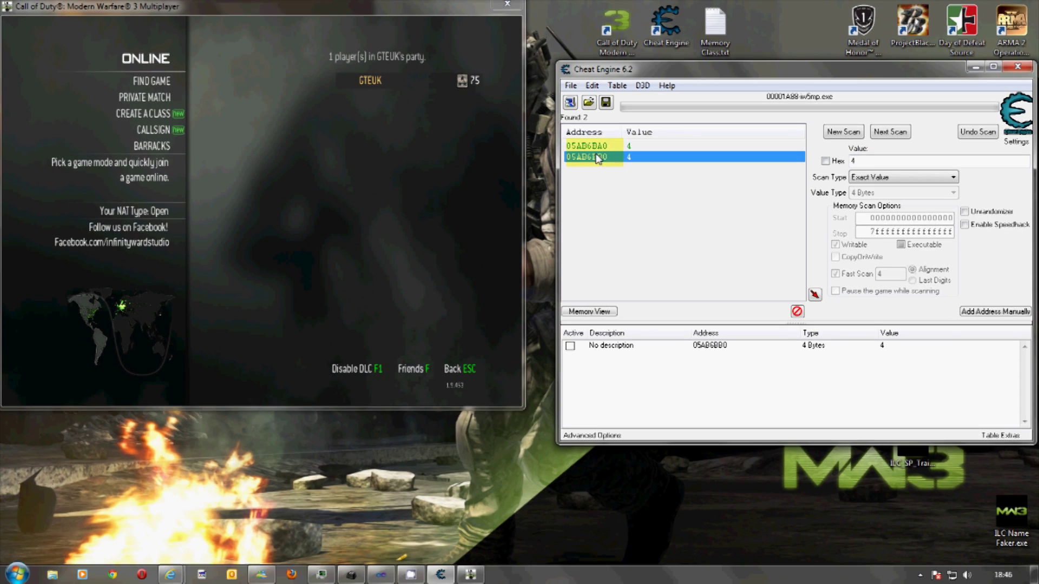
pyautogui.doubleClick(587, 146)
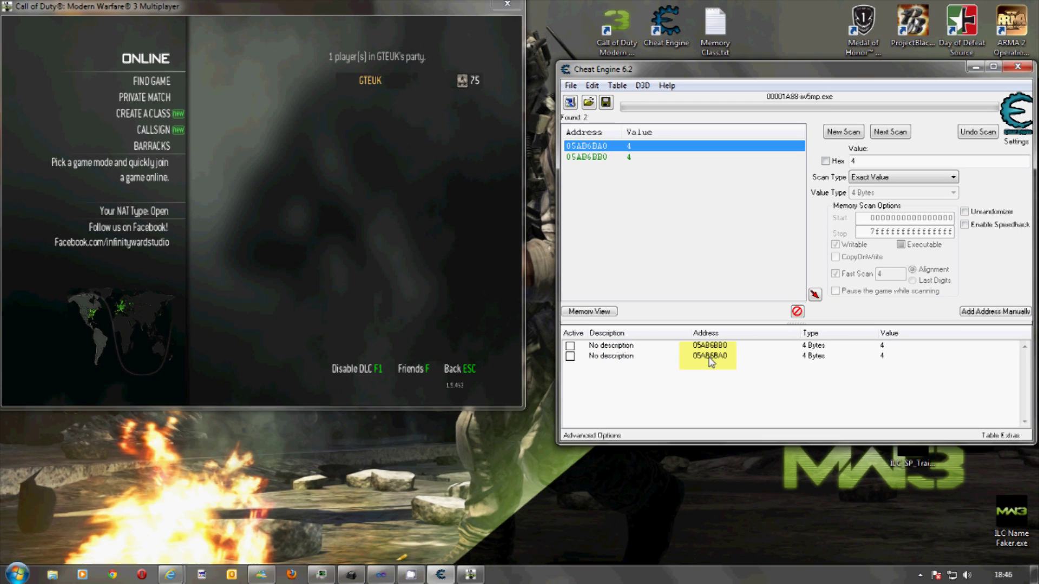
# Freeze address 05AB6BA0 in the address list and set its value to 1.
pyautogui.click(569, 355)
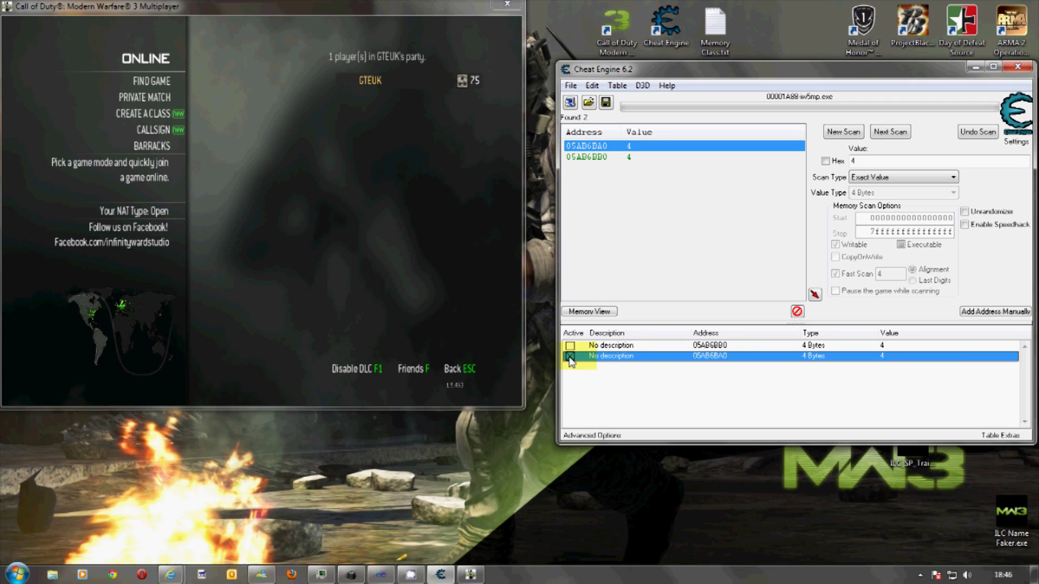
pyautogui.doubleClick(885, 359)
pyautogui.write('1')
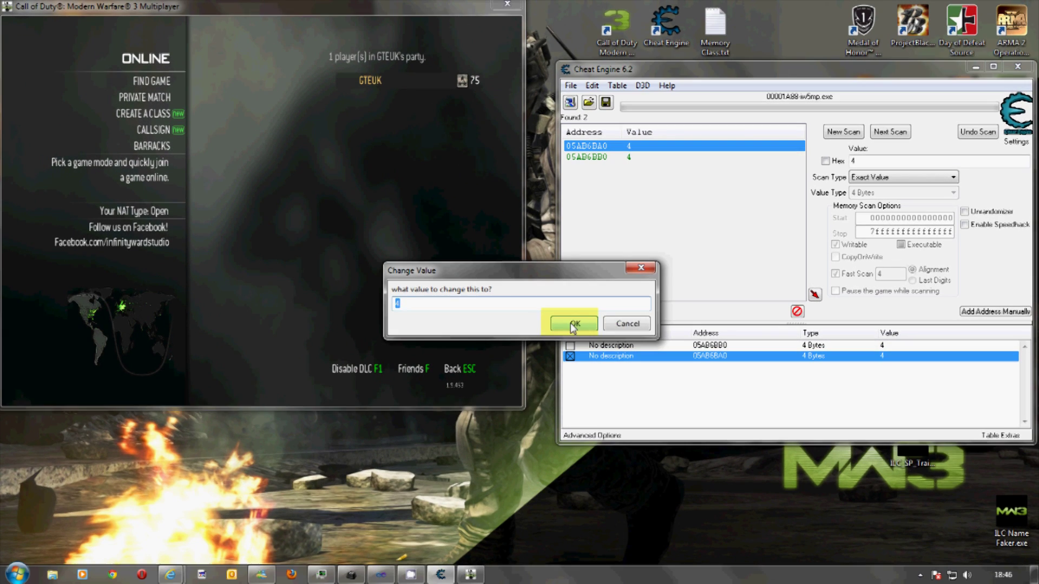
pyautogui.click(575, 324)
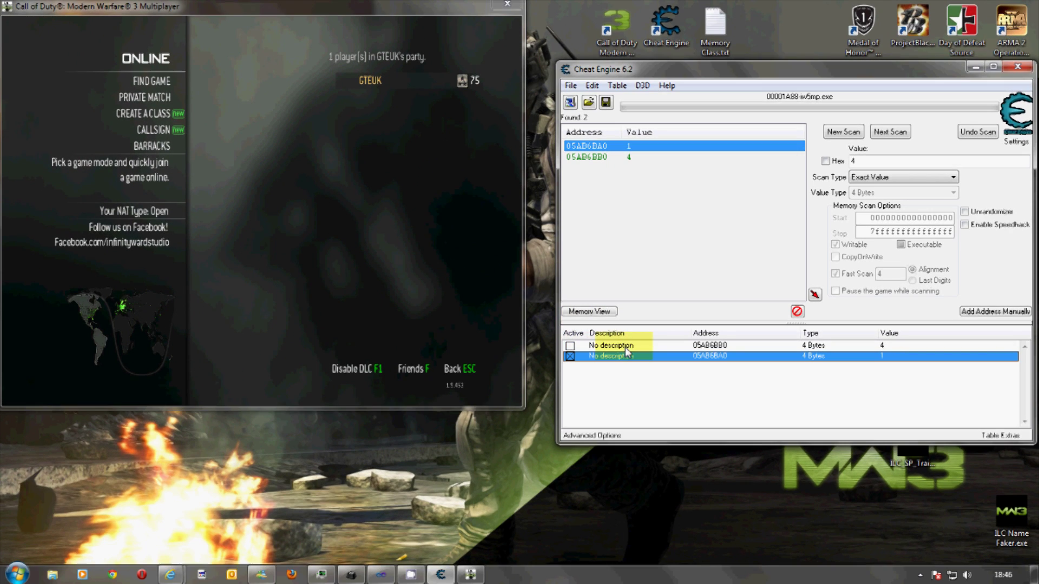
# Enter a Capture the Flag lobby to test the frozen minimum player value, and leave the lobby.
pyautogui.click(164, 83)
pyautogui.click(164, 83)
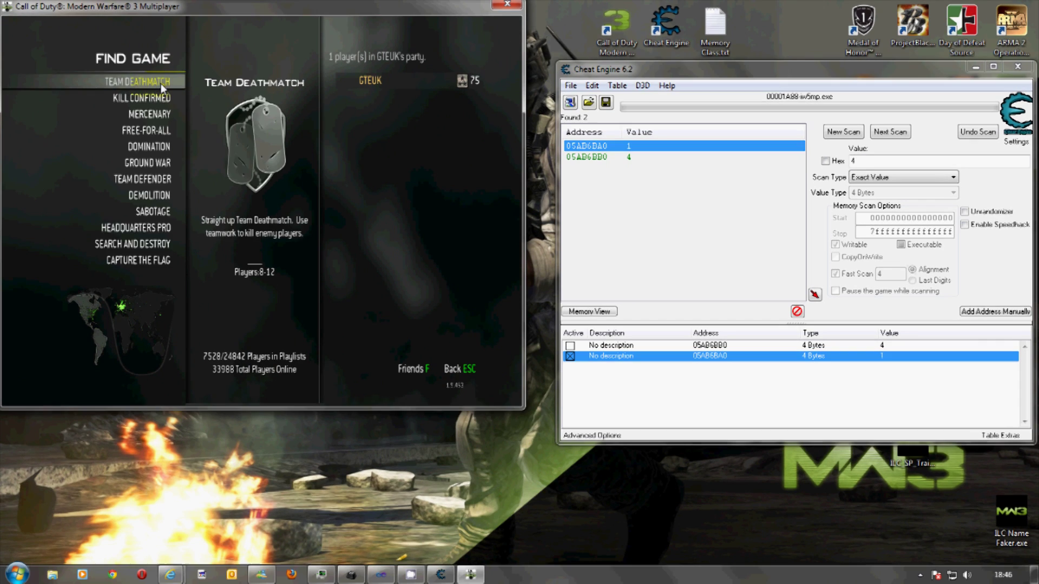
pyautogui.click(154, 258)
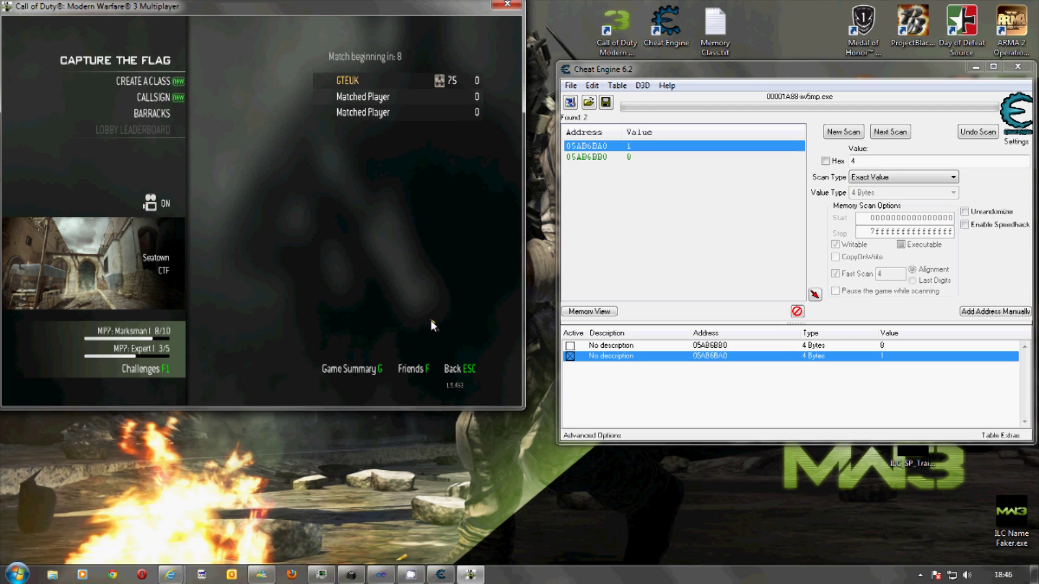
pyautogui.press('Escape')
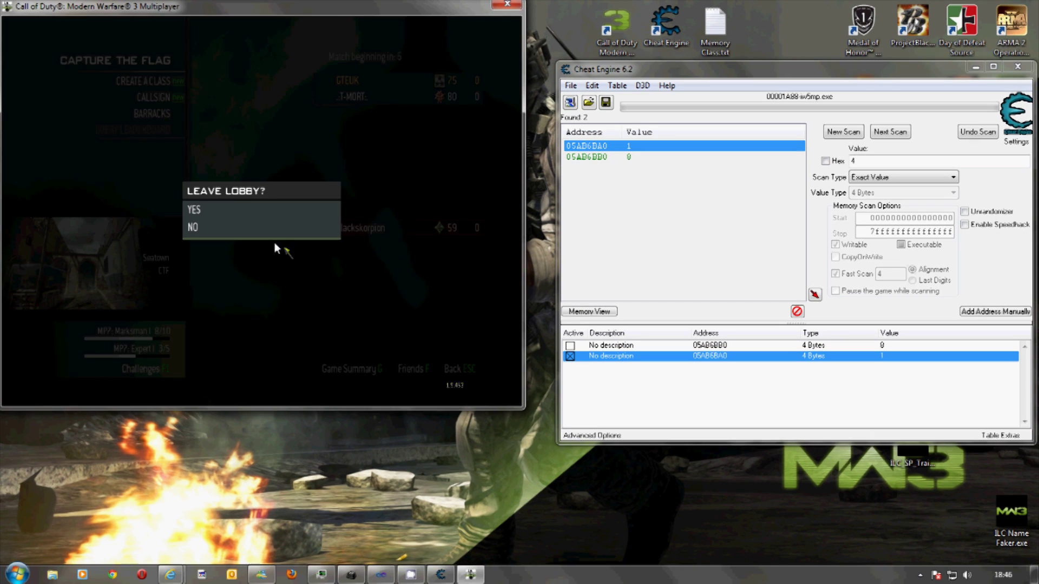
pyautogui.click(225, 210)
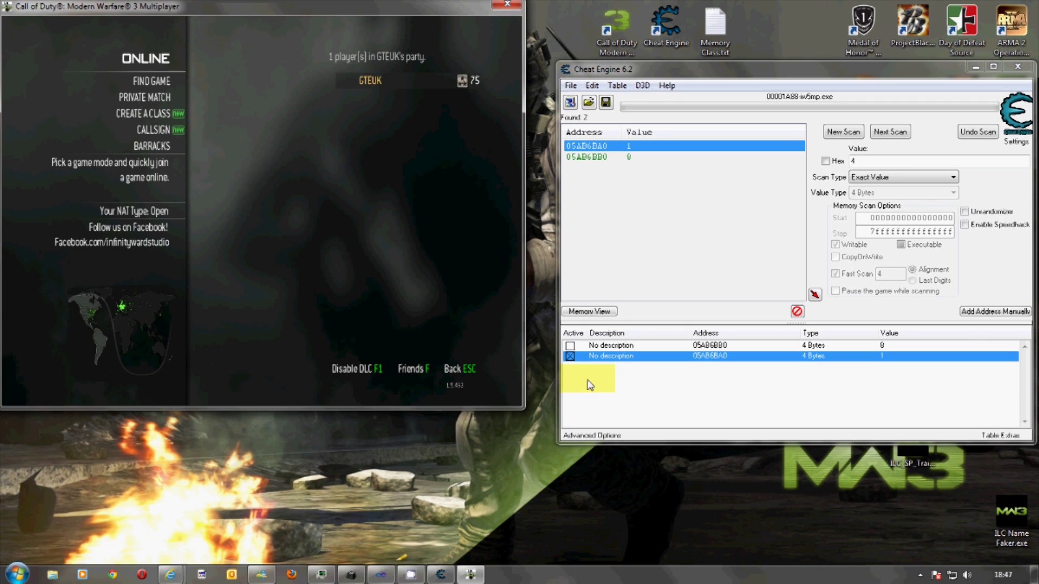
# Run a pointer scan for address 05AB6BA0 with the default options, overwriting pointers.PTR with the results.
pyautogui.rightClick(696, 361)
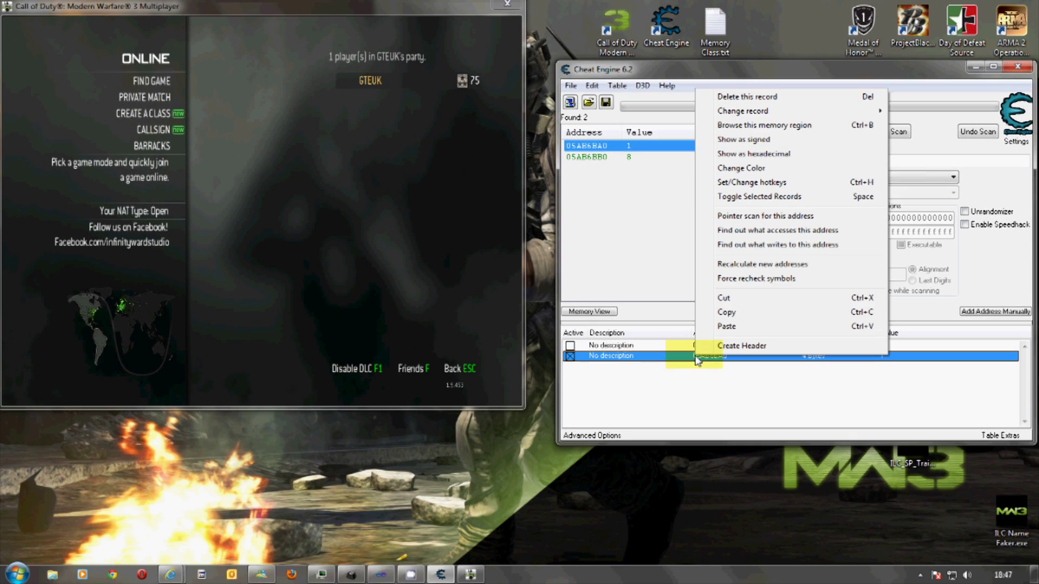
pyautogui.click(778, 219)
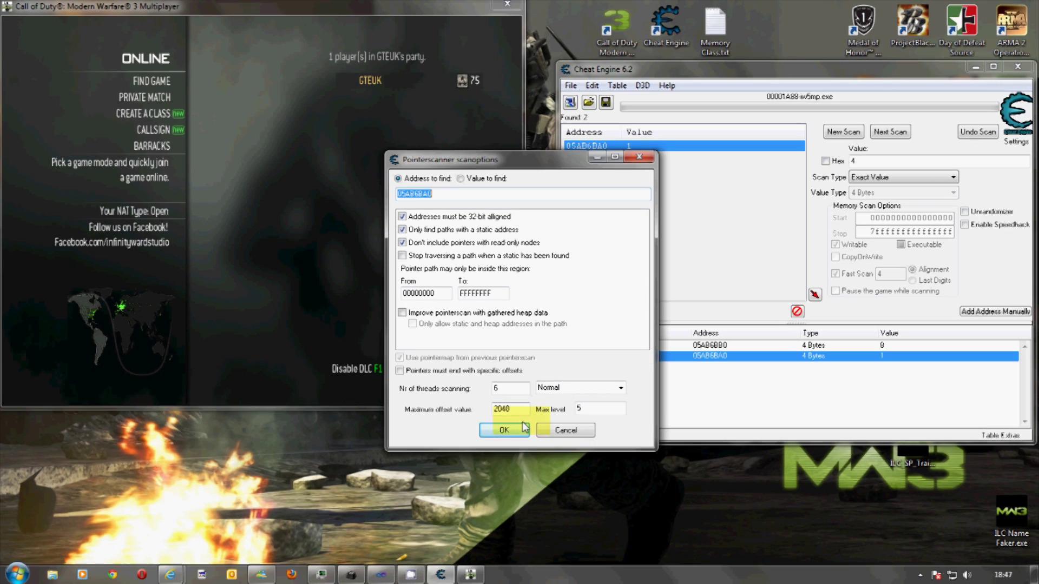
pyautogui.click(504, 430)
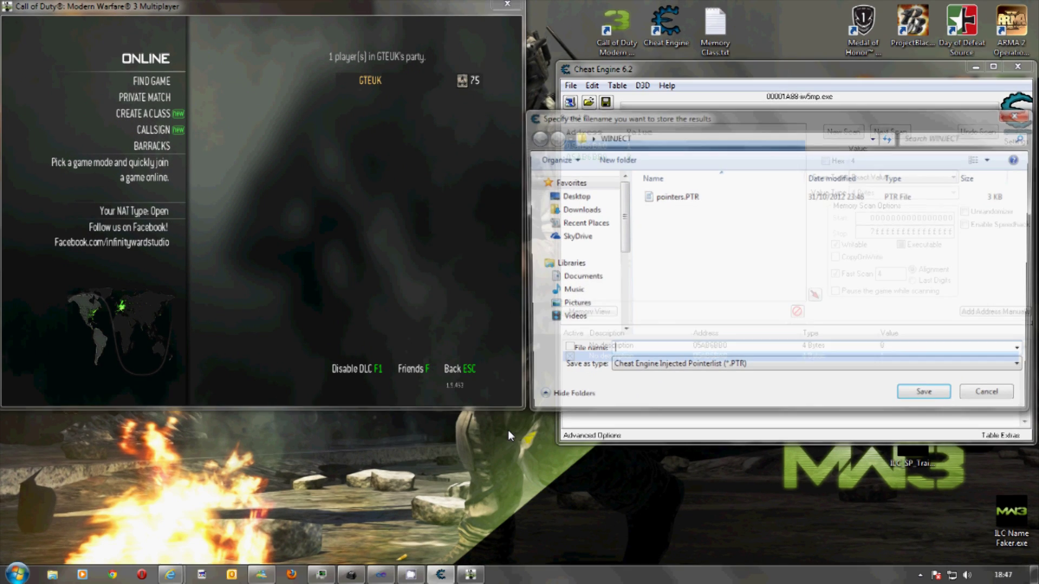
pyautogui.doubleClick(665, 209)
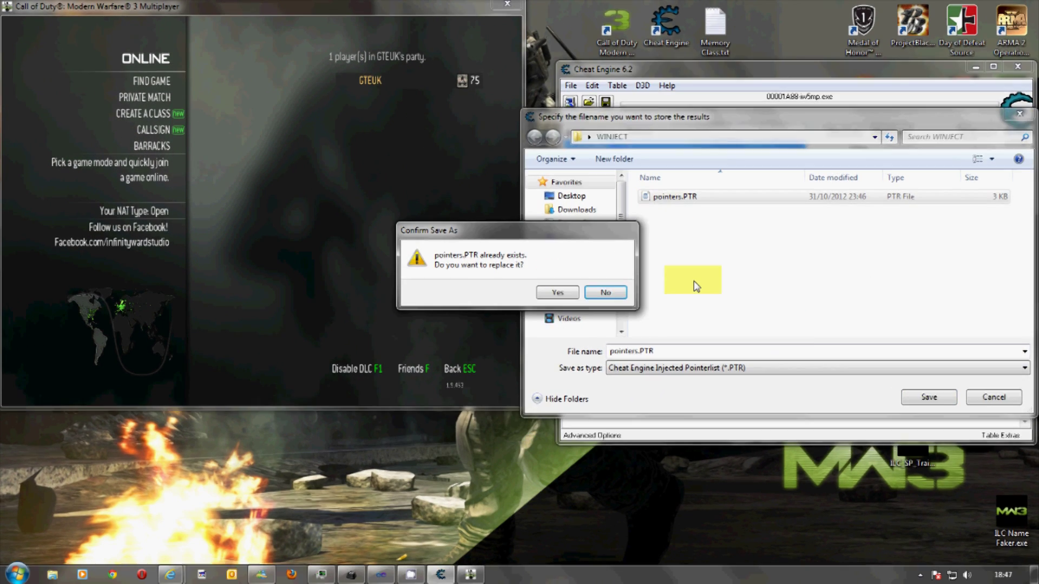
pyautogui.press('Return')
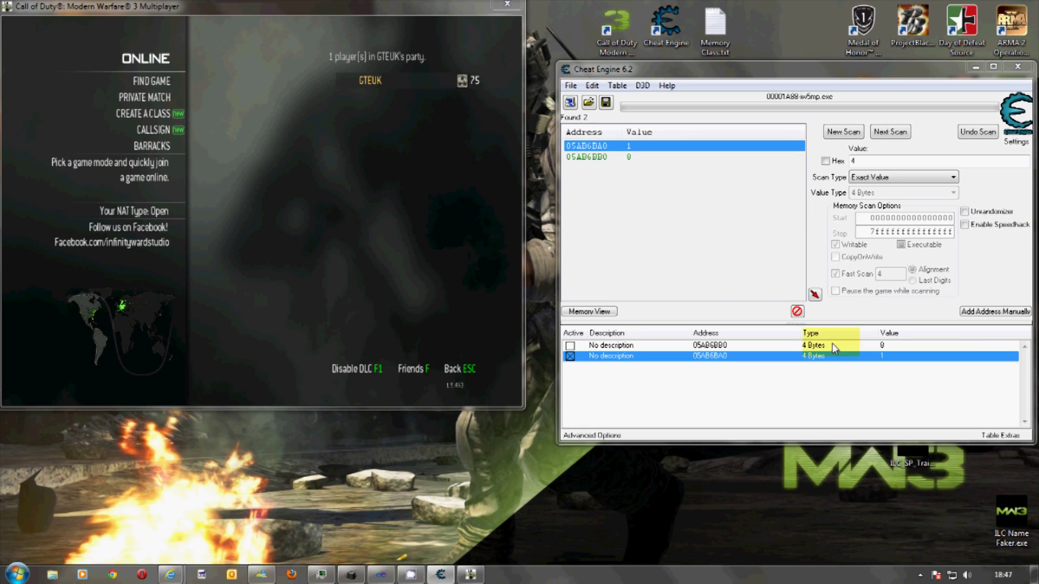
pyautogui.rightClick(797, 354)
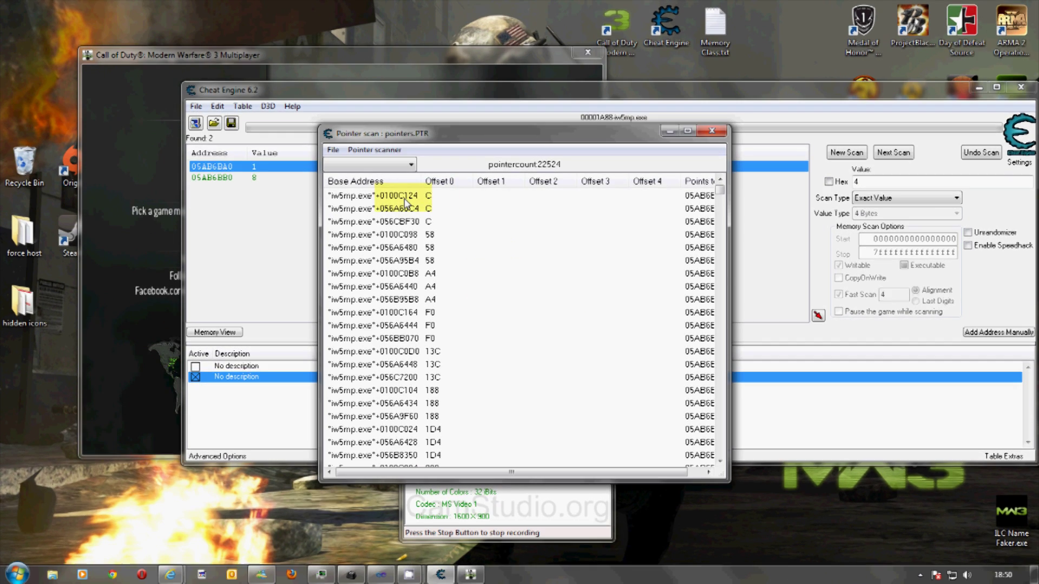
# Add the first three pointers, iw5mp.exe+0100C124, +056A60C4 and +056CBF30, to the address list and close the pointer scan results.
pyautogui.click(379, 196)
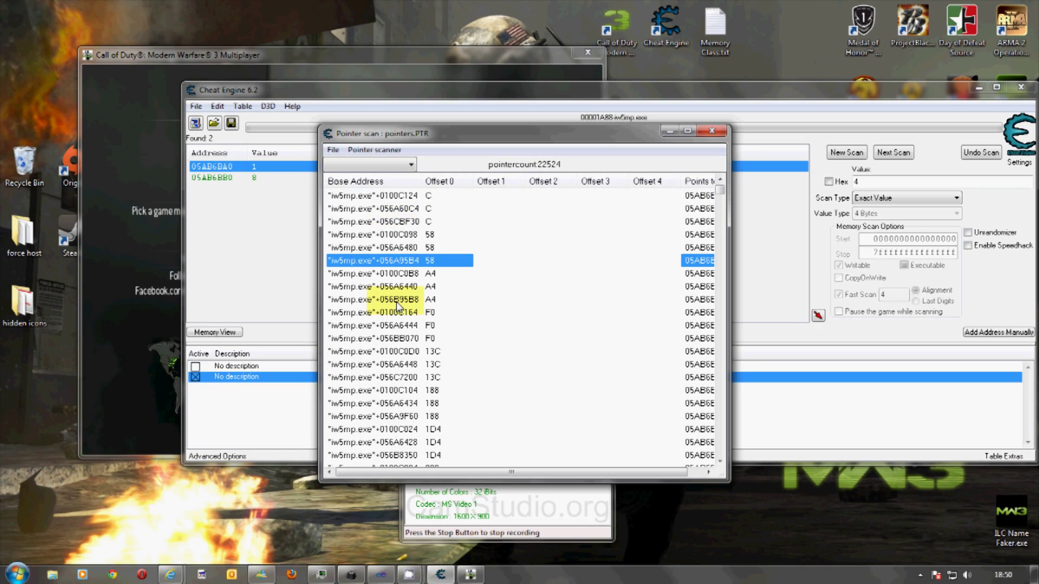
pyautogui.scroll(-15, 398, 306)
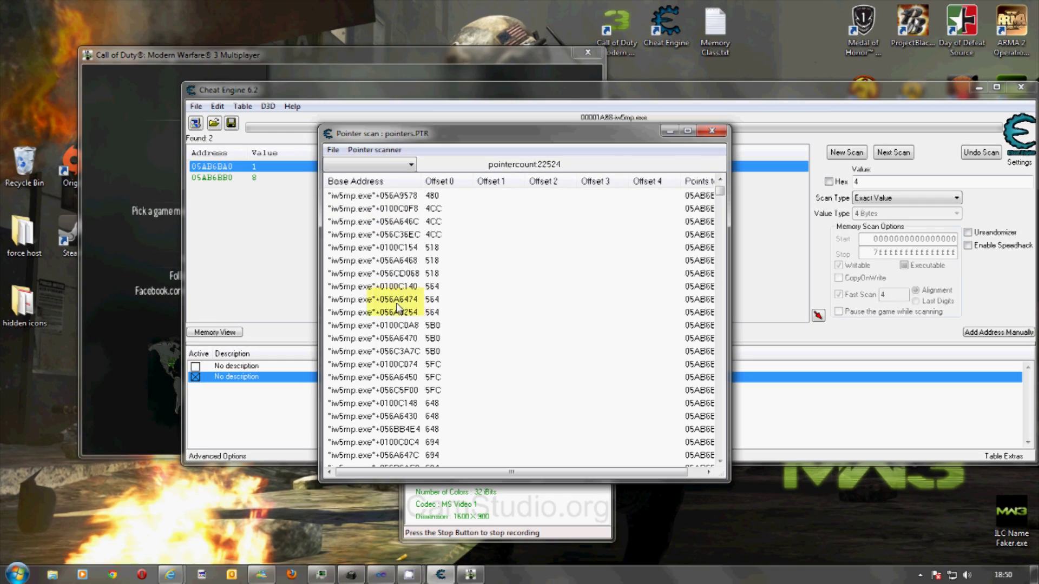
pyautogui.scroll(15, 397, 270)
pyautogui.click(398, 260)
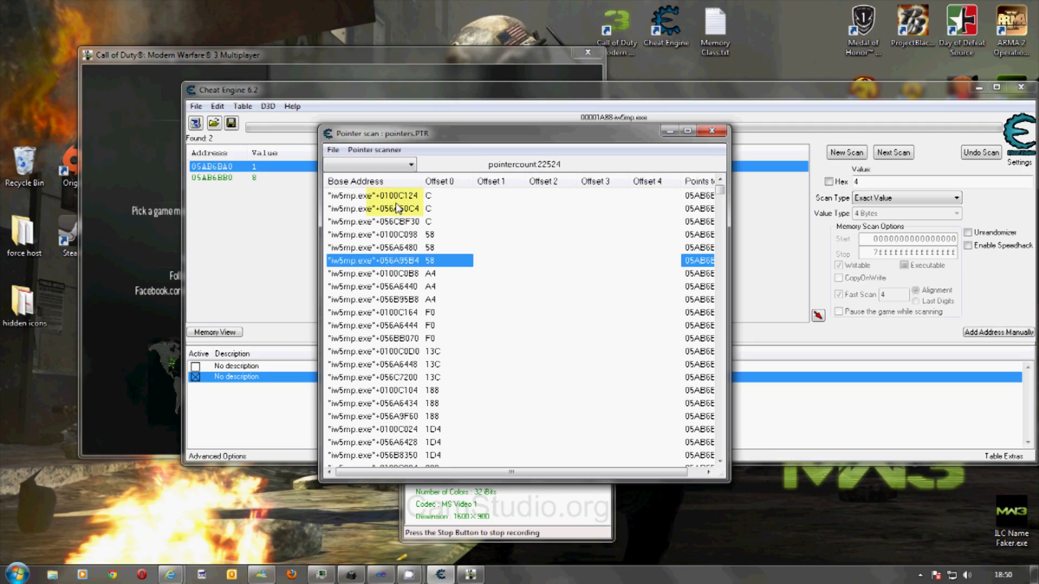
pyautogui.click(400, 196)
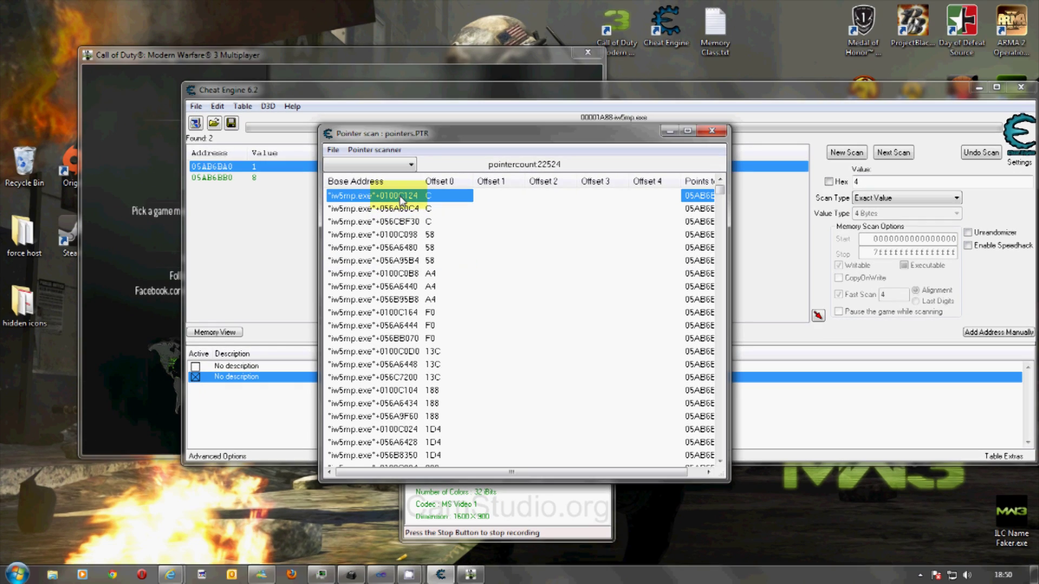
pyautogui.doubleClick(400, 197)
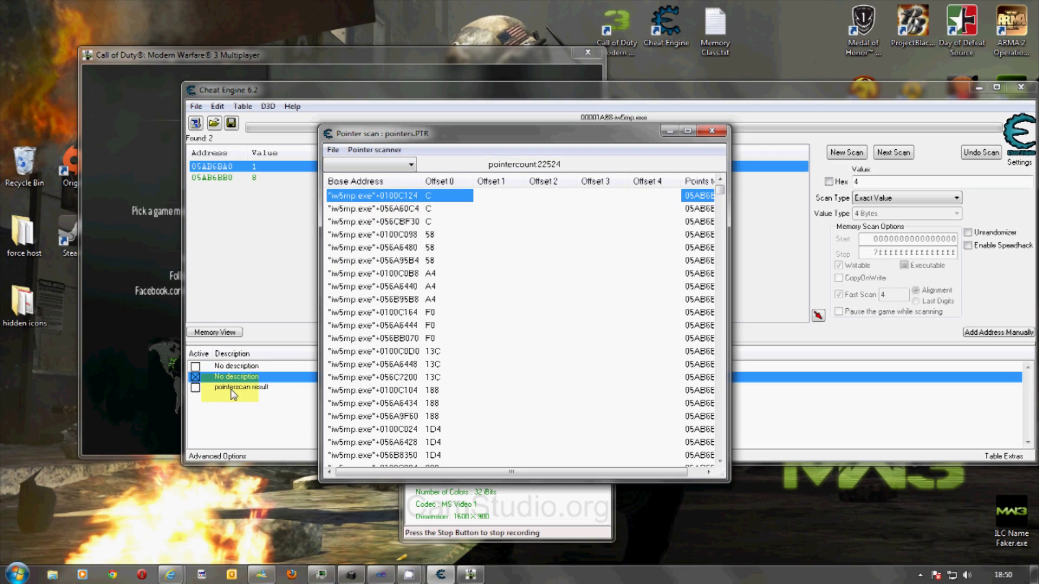
pyautogui.doubleClick(386, 209)
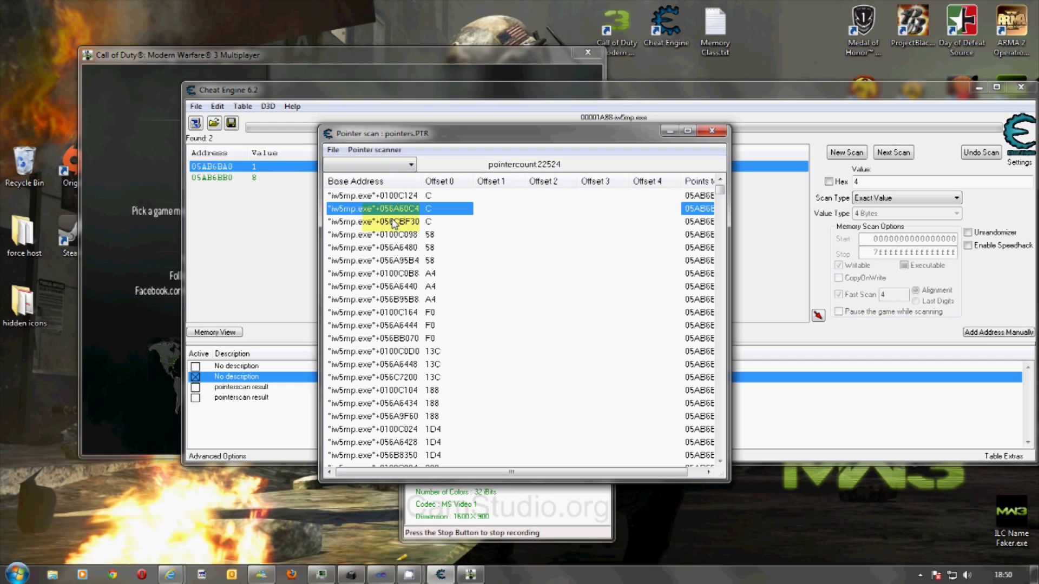
pyautogui.doubleClick(388, 222)
pyautogui.click(711, 133)
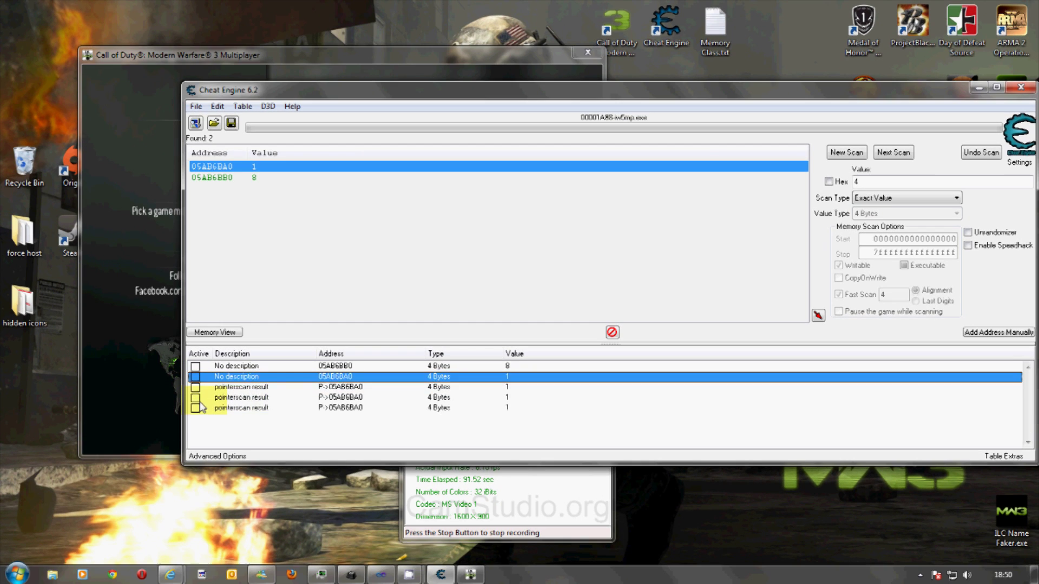
# Toggle freezing on and off for the first pointer scan result and open its record options.
pyautogui.click(262, 387)
pyautogui.click(222, 407)
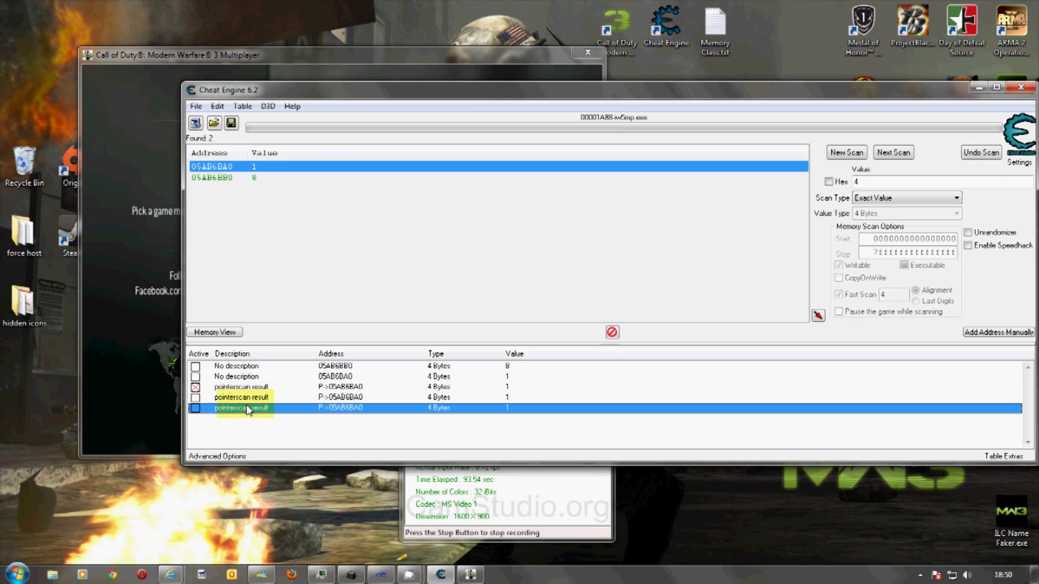
pyautogui.click(228, 388)
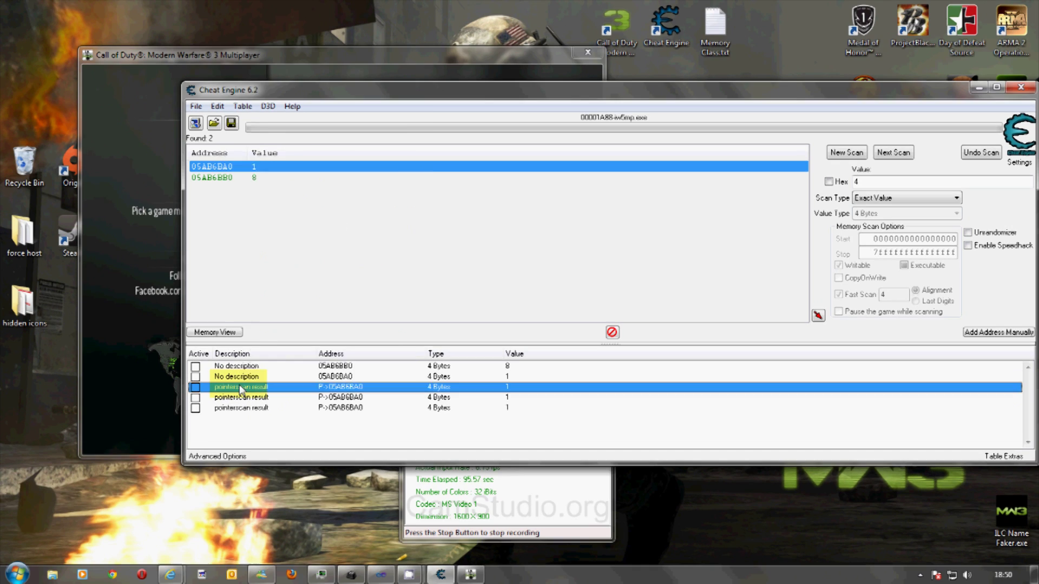
pyautogui.rightClick(239, 387)
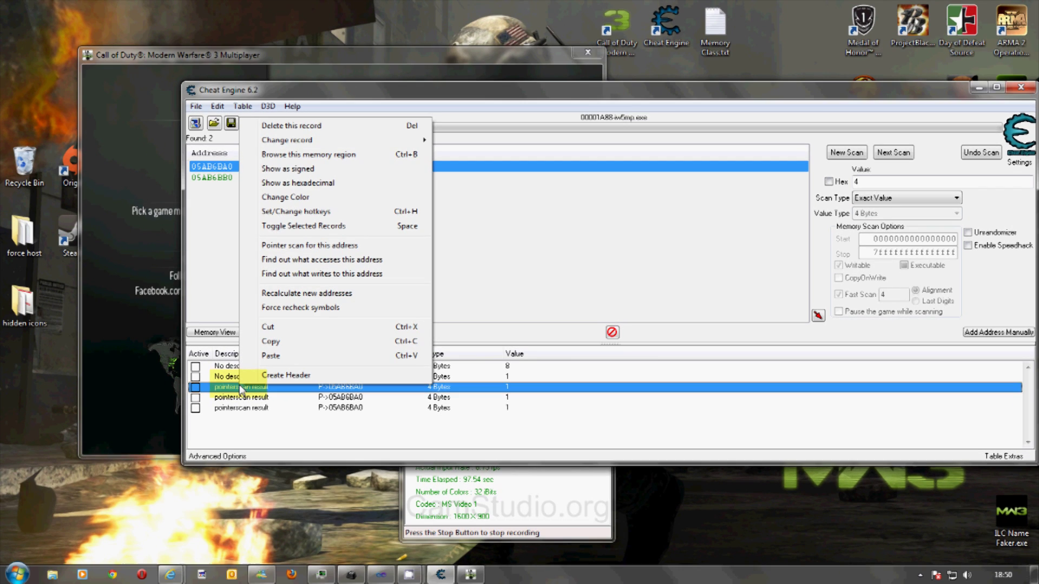